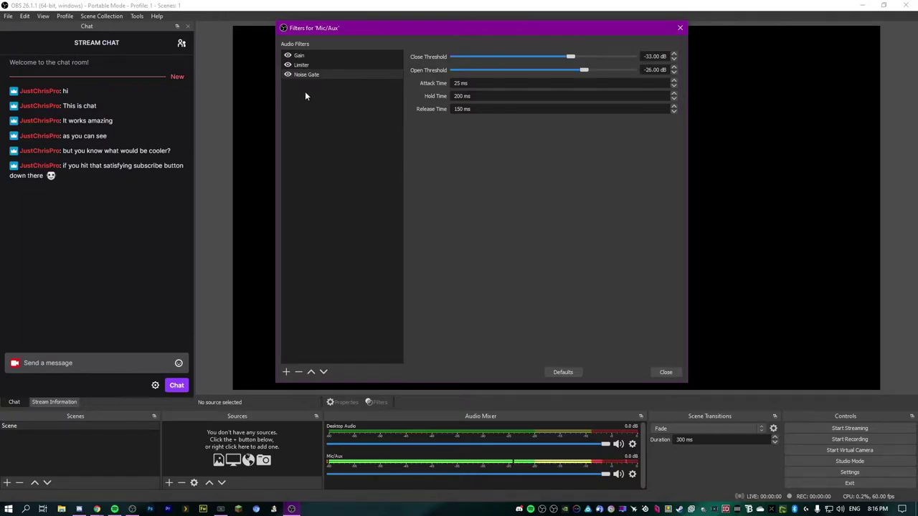
- Disable the Noise Gate filter on Mic/Aux and close its filters window
left_click(288, 75)
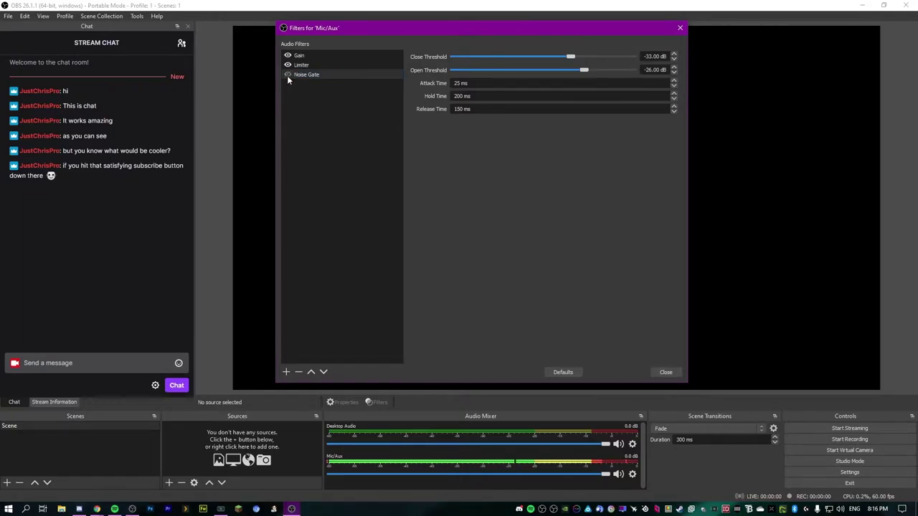
left_click(665, 372)
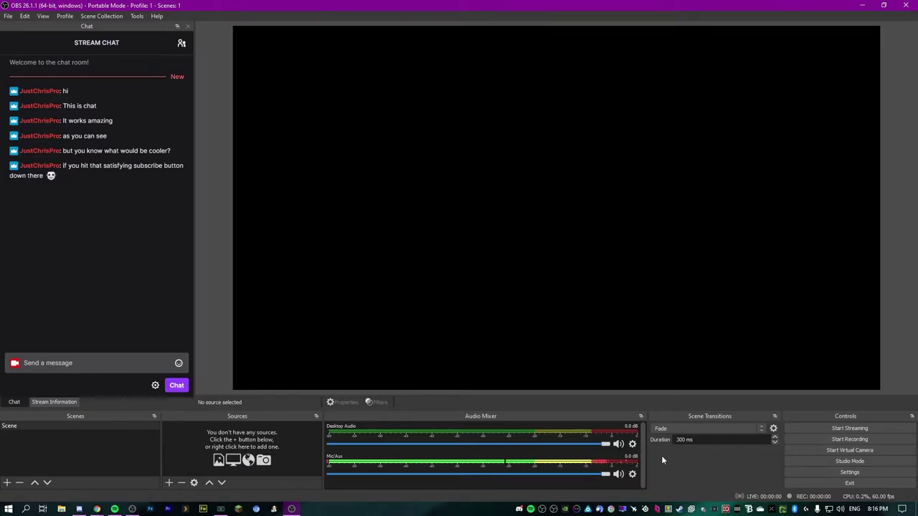
- Check the Windows output volume, then lower Desktop Audio to -15.3 dB
left_click(840, 509)
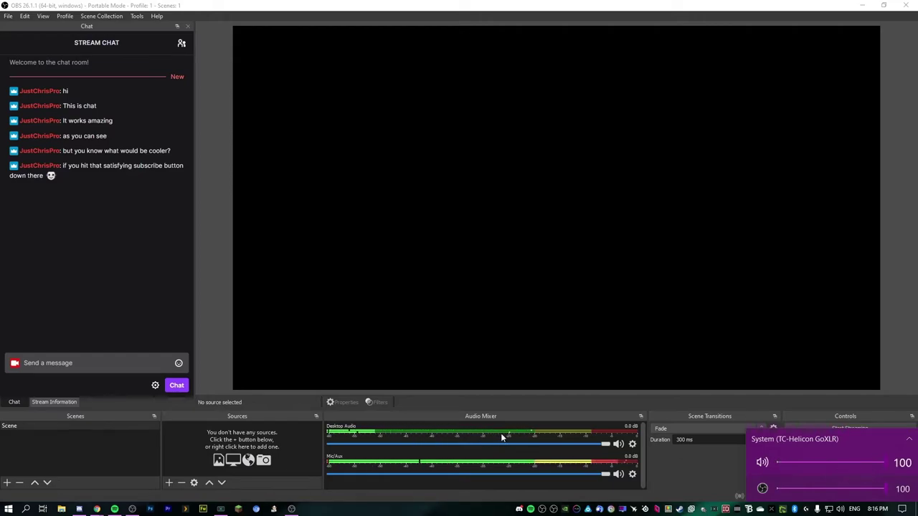
left_click(560, 391)
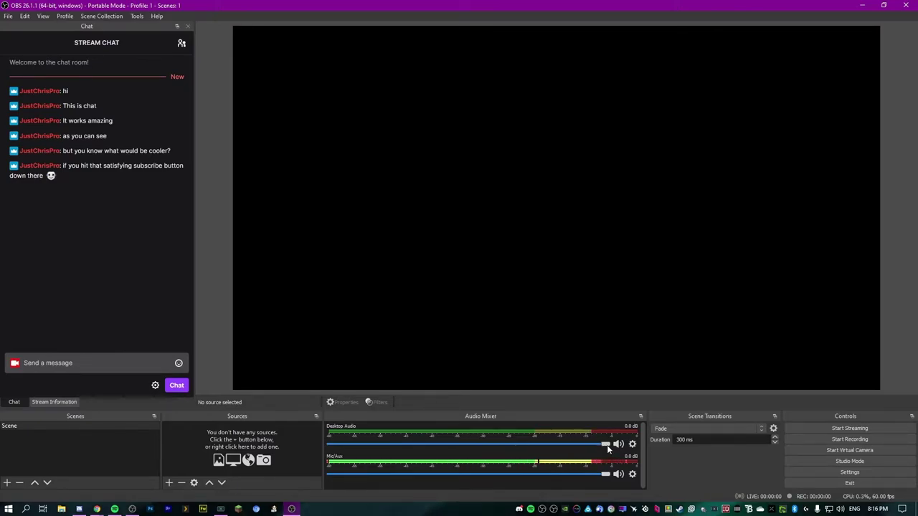
left_click_drag(606, 444, 482, 449)
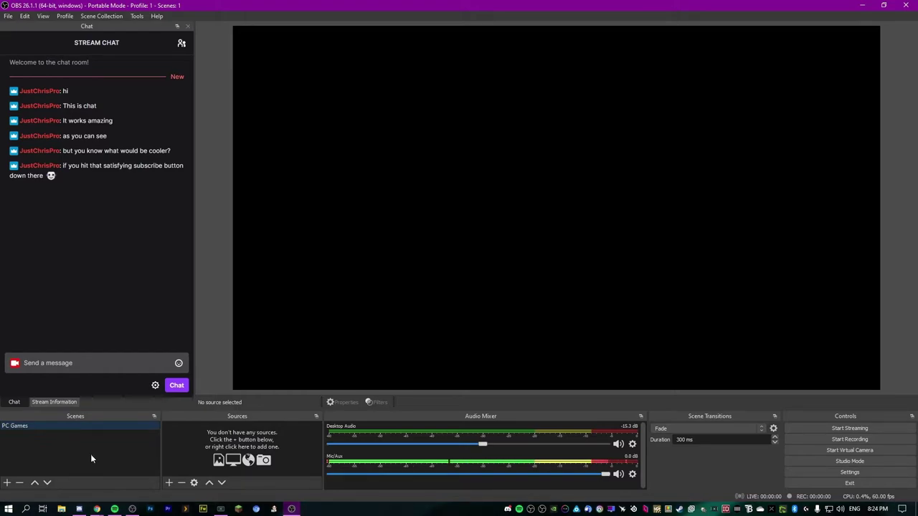
left_click(169, 483)
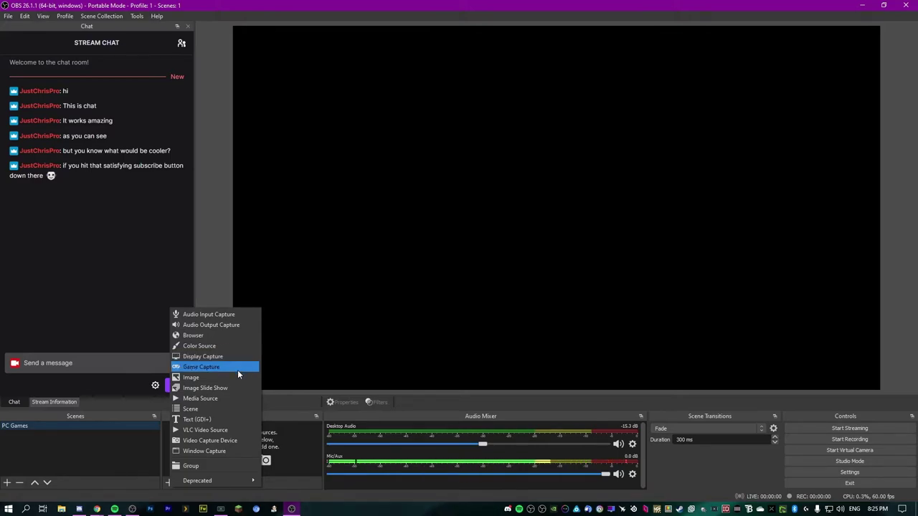
- Choose Game Capture to start creating a new source in PC Games
left_click(238, 368)
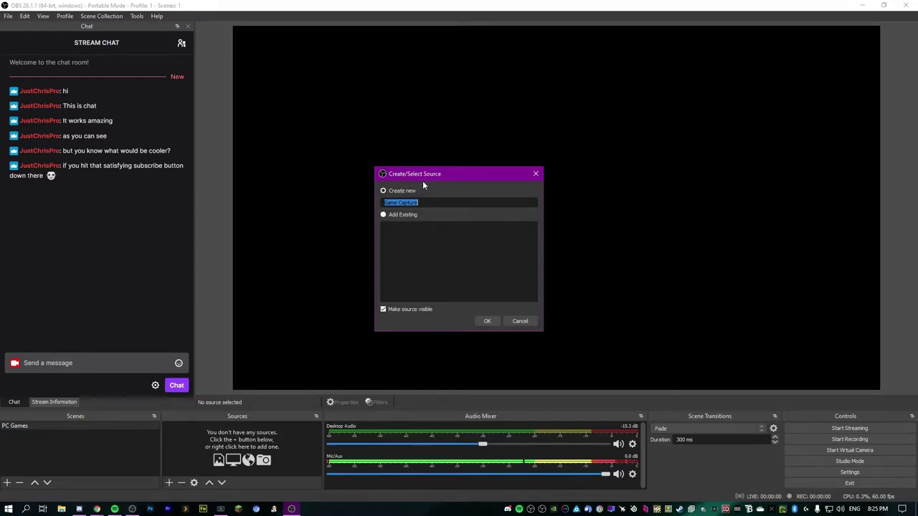
- Name the new Game Capture source 'Call of Duty MW' and create it
type("Call od D")
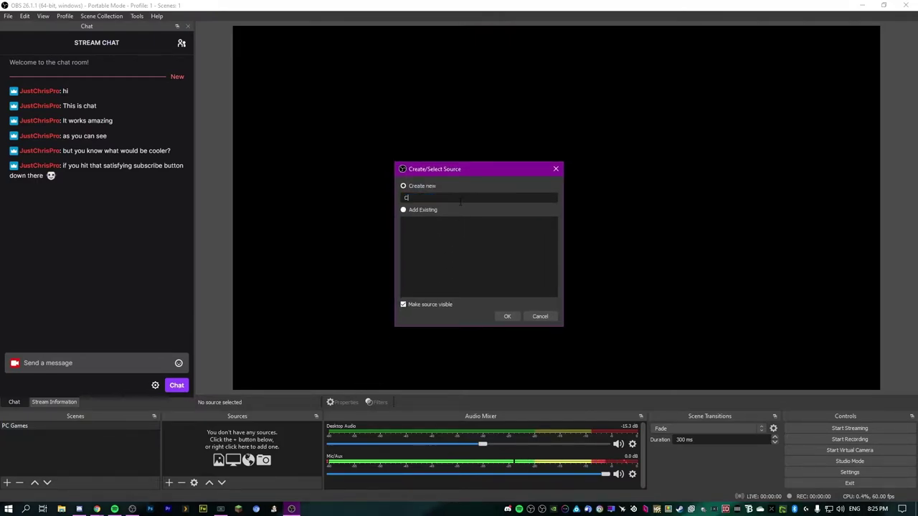
key("BackSpace")
key("BackSpace")
key("BackSpace")
type("f Duty Moder")
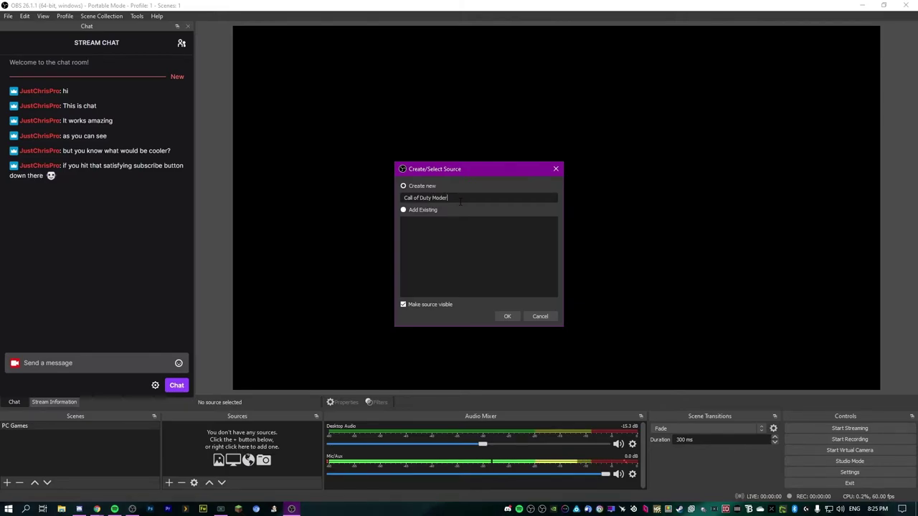
key("BackSpace")
key("BackSpace")
type("W")
key("Return")
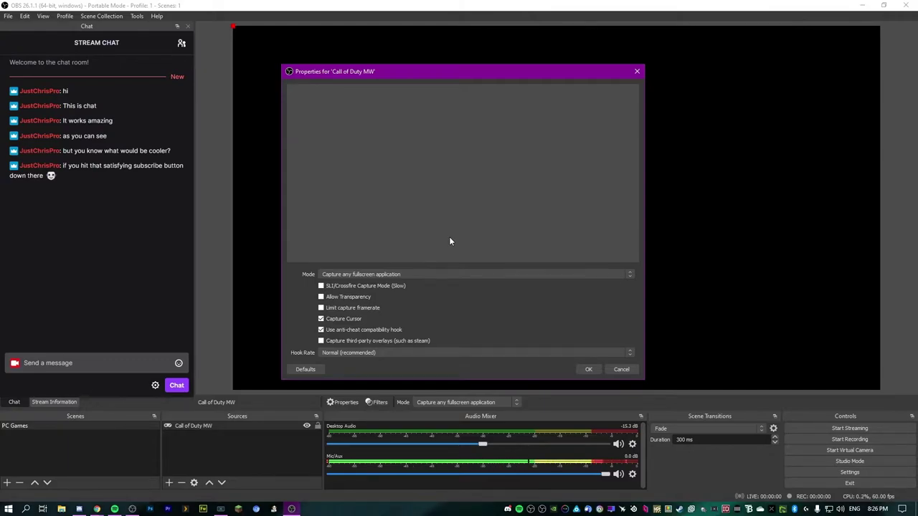
- Set the capture Mode to Capture specific window, leaving no window selected yet
left_click(371, 273)
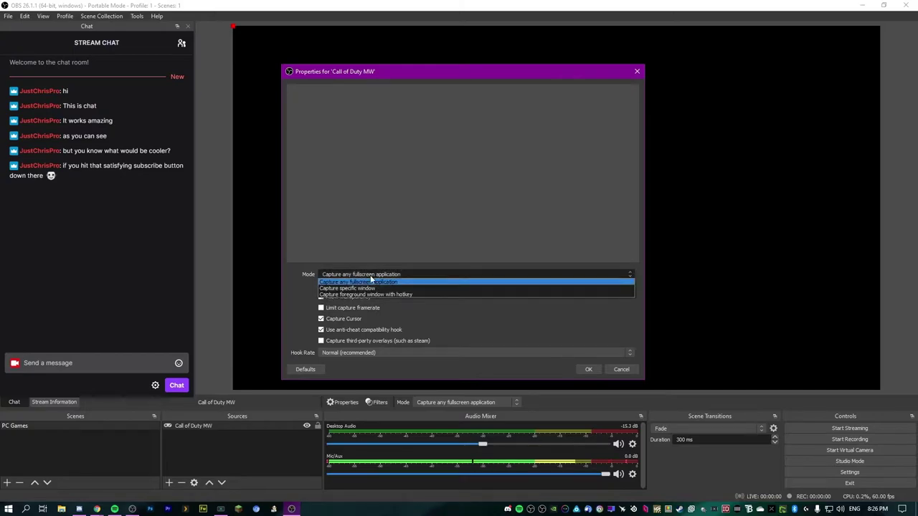
left_click(373, 287)
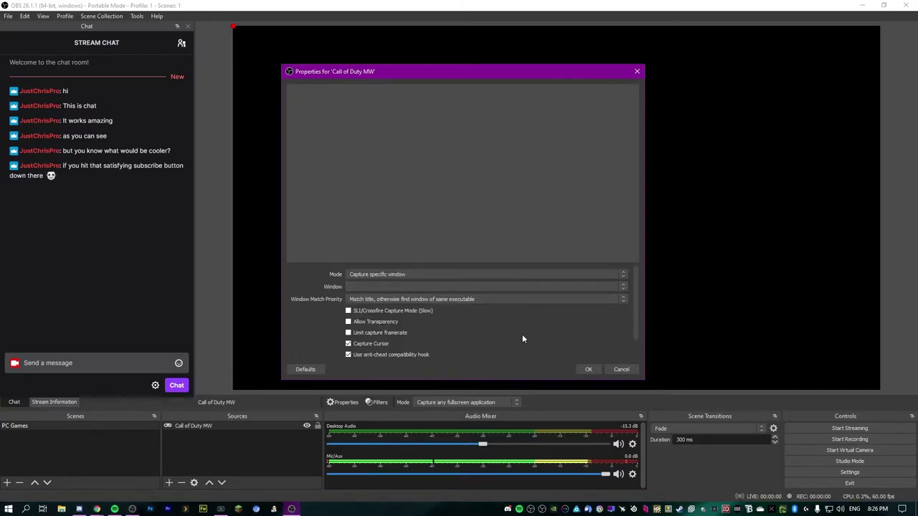
left_click(608, 287)
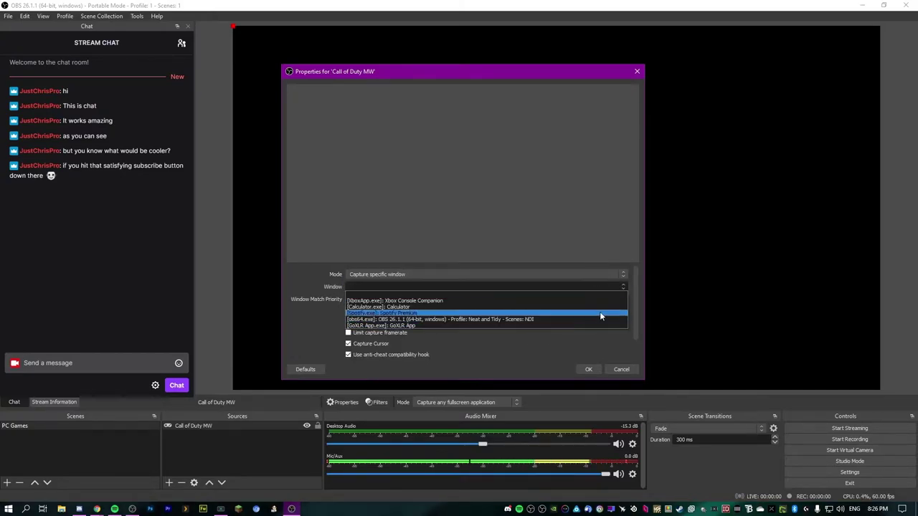
left_click(601, 316)
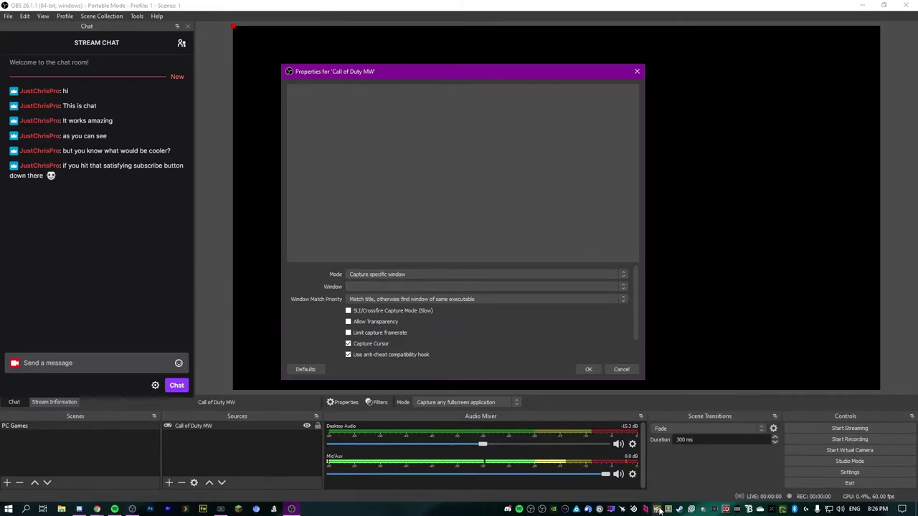
- Search Windows for 'battl' to look for the game launcher, then dismiss the search
key("super")
type("battl")
key("Escape")
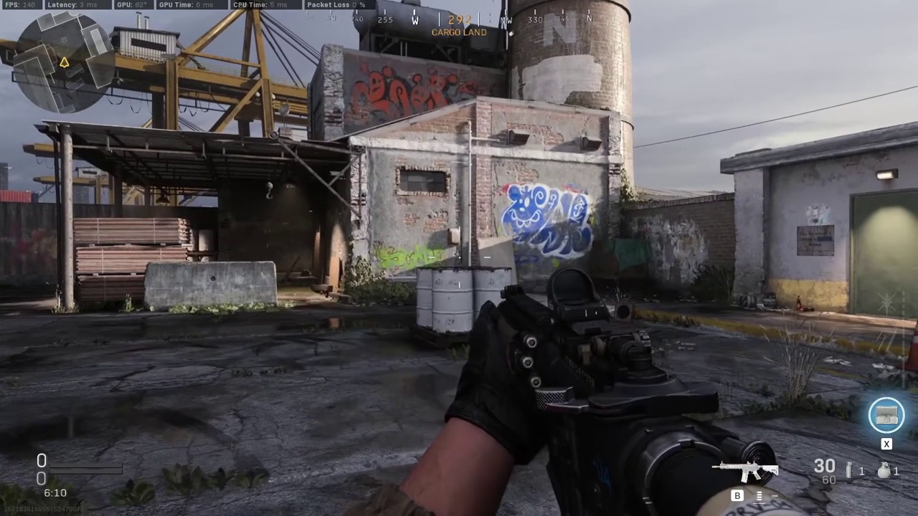
- In the paused game's Options, keep Display Mode at Fullscreen Borderless and review Render Resolution
key("a")
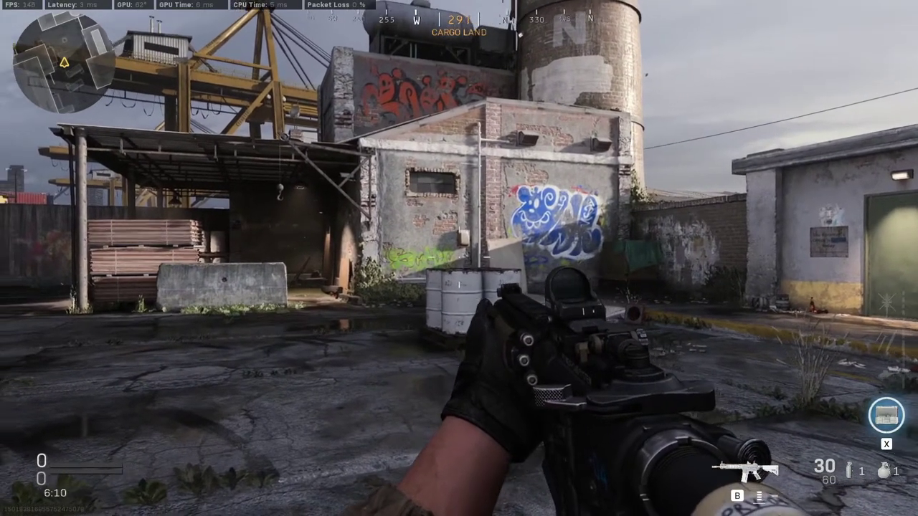
key("Escape")
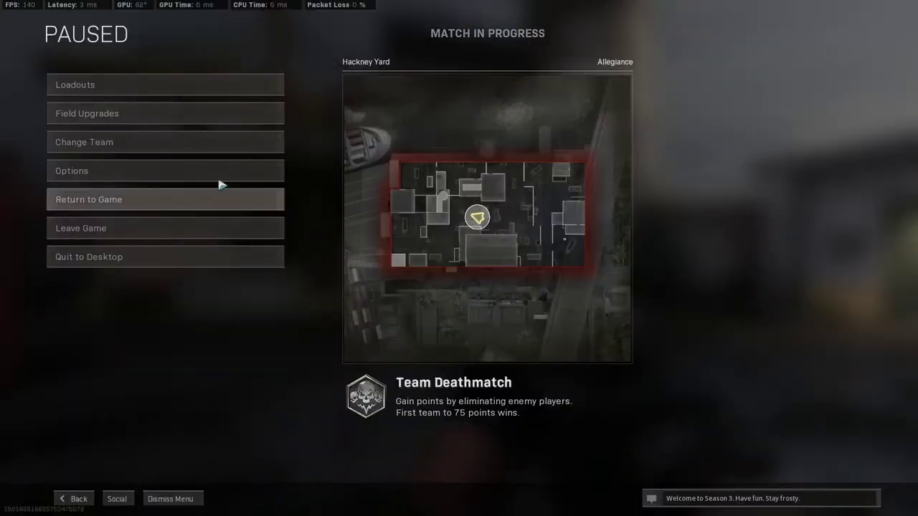
left_click(159, 170)
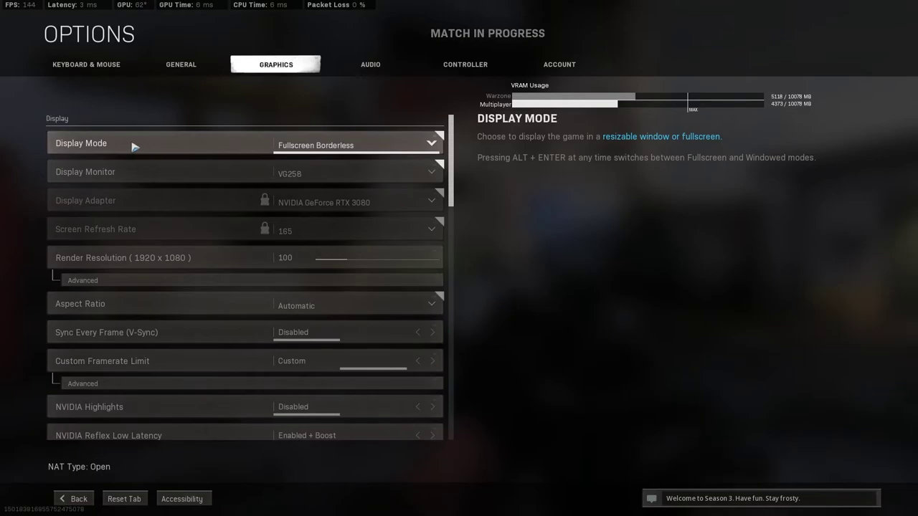
left_click(316, 151)
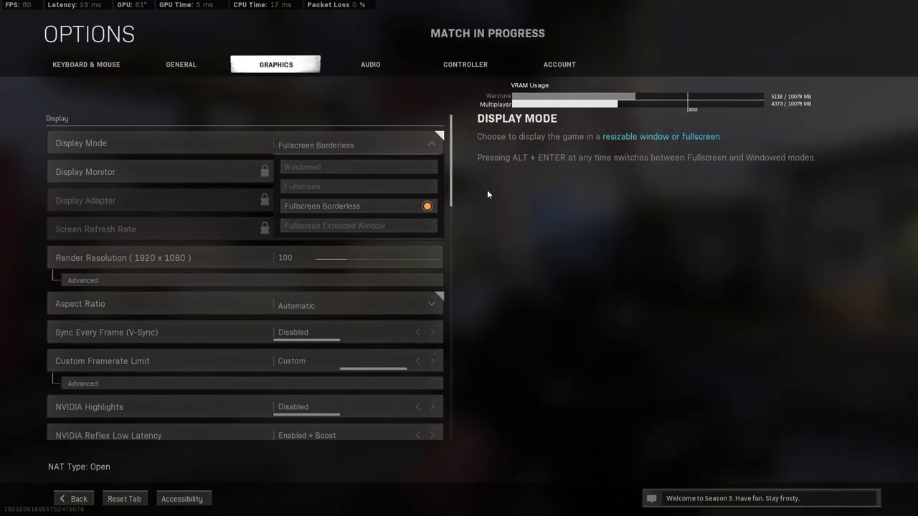
left_click(417, 206)
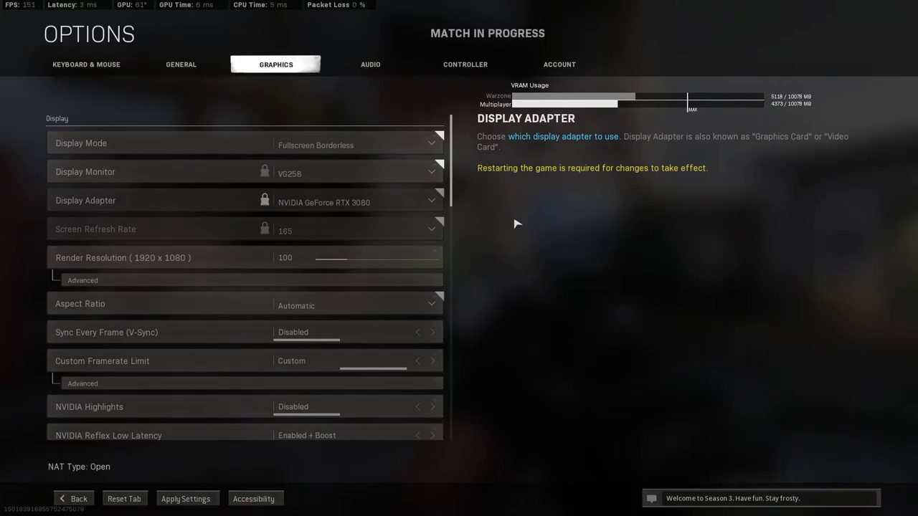
left_click(292, 258)
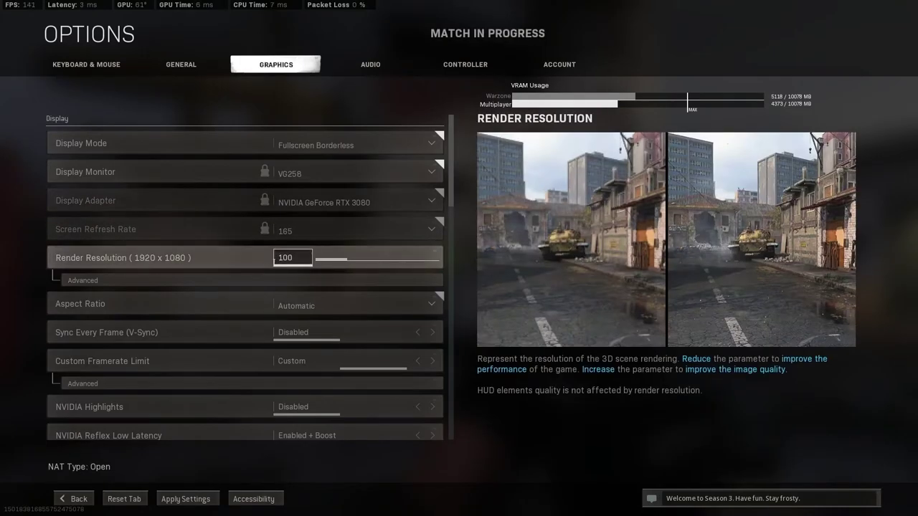
scroll(224, 259, "down", 3)
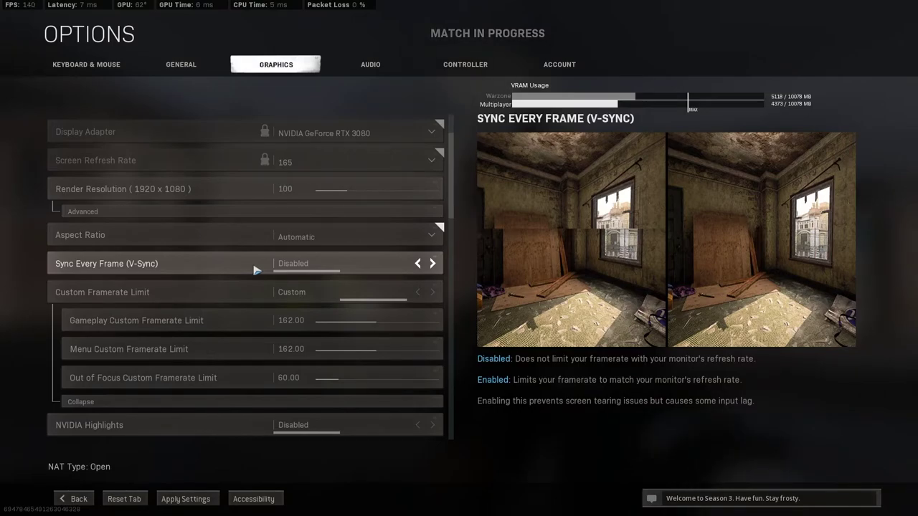
- Toggle V-Sync and NVIDIA Highlights on and back off, then bring up the Start menu
left_click(418, 265)
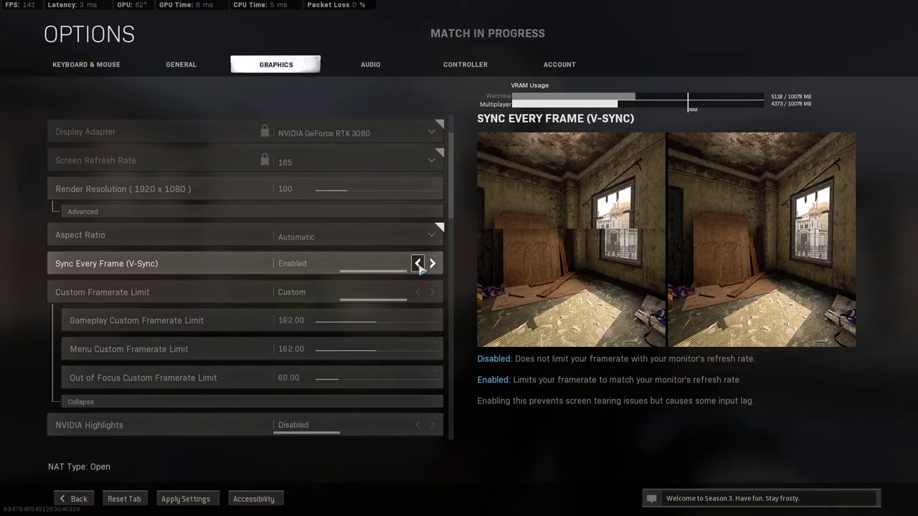
left_click(419, 265)
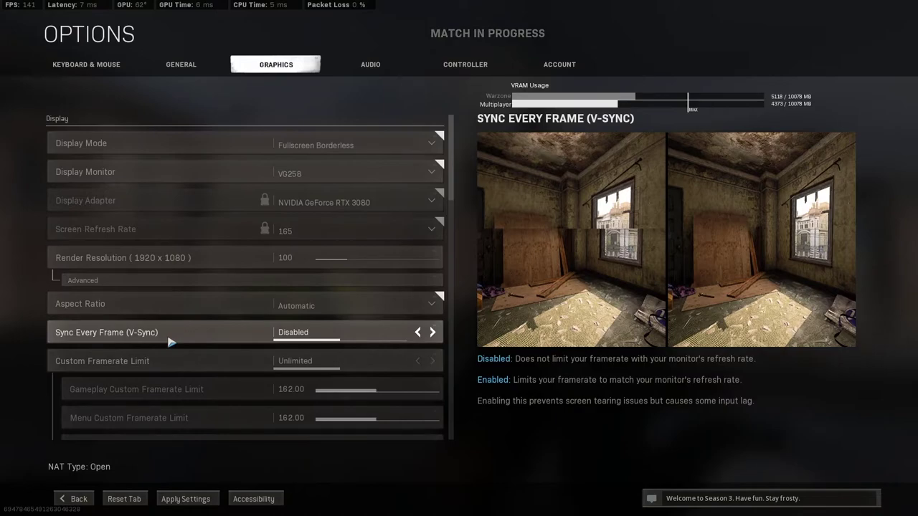
scroll(167, 332, "down", 7)
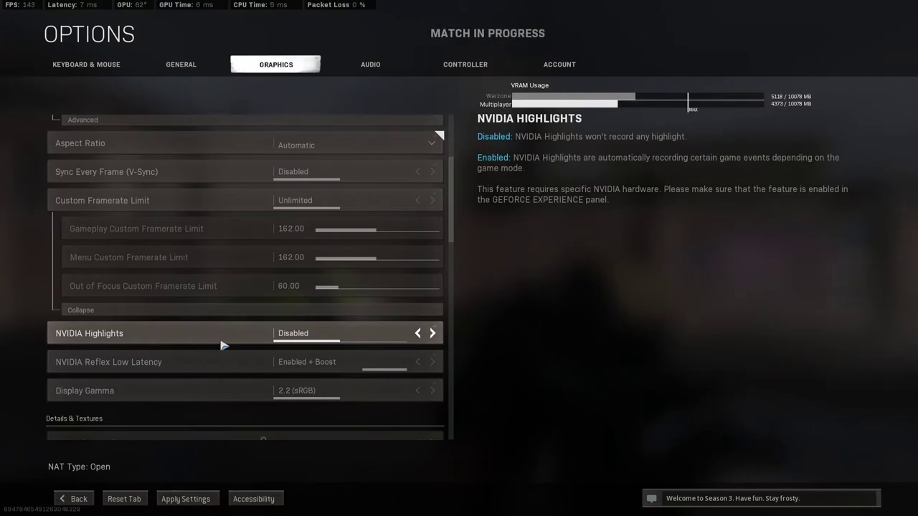
left_click(433, 333)
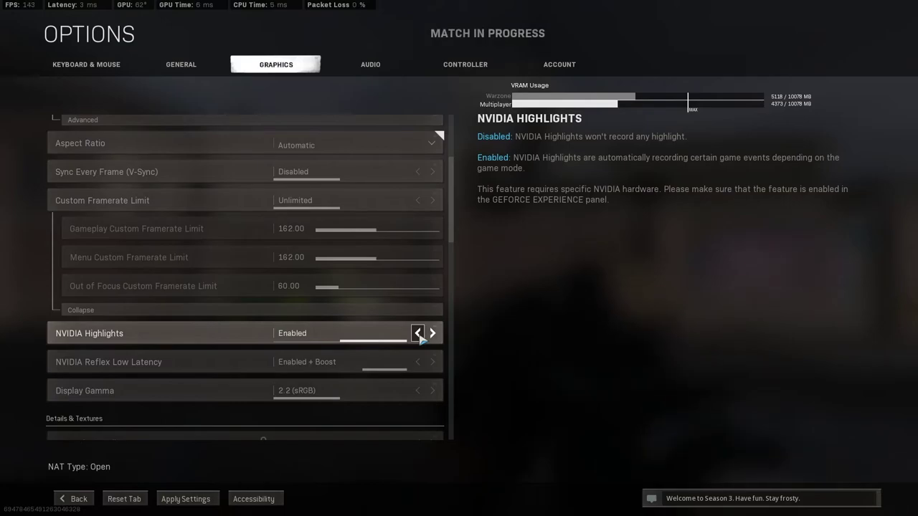
left_click(418, 333)
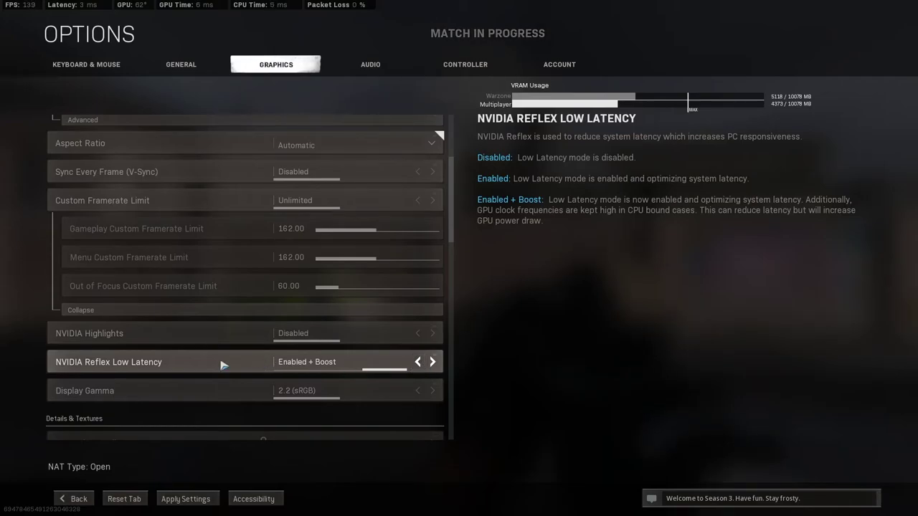
key("super")
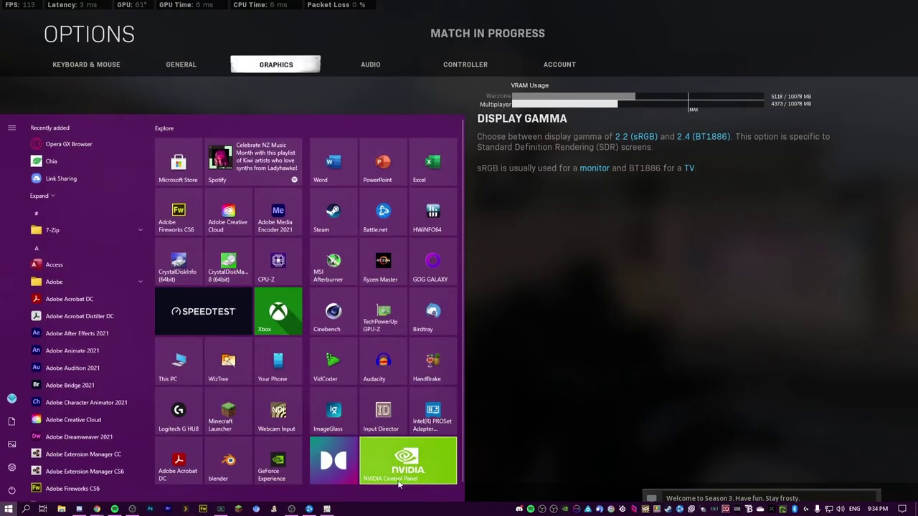
- Point the Call of Duty MW source at the ModernWarfare.exe window and confirm
left_click(291, 509)
double_click(245, 427)
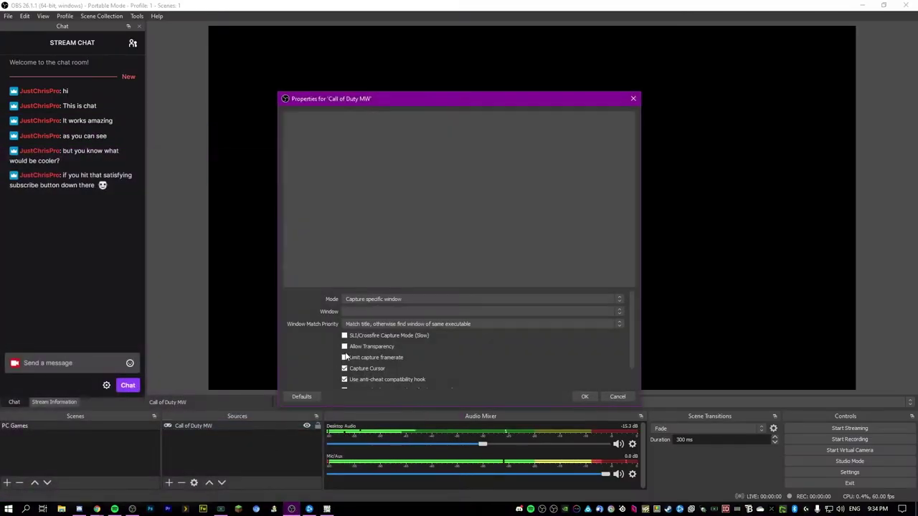
left_click(376, 311)
left_click(374, 327)
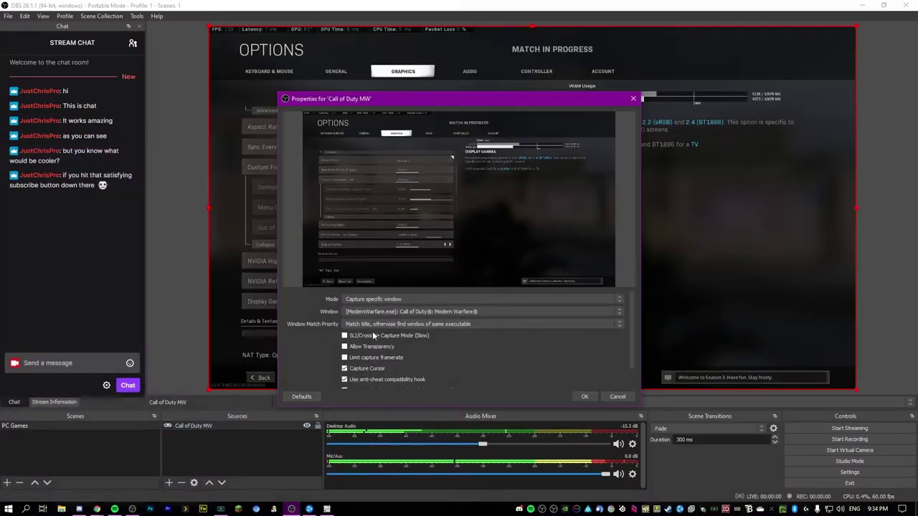
scroll(304, 329, "down", 1)
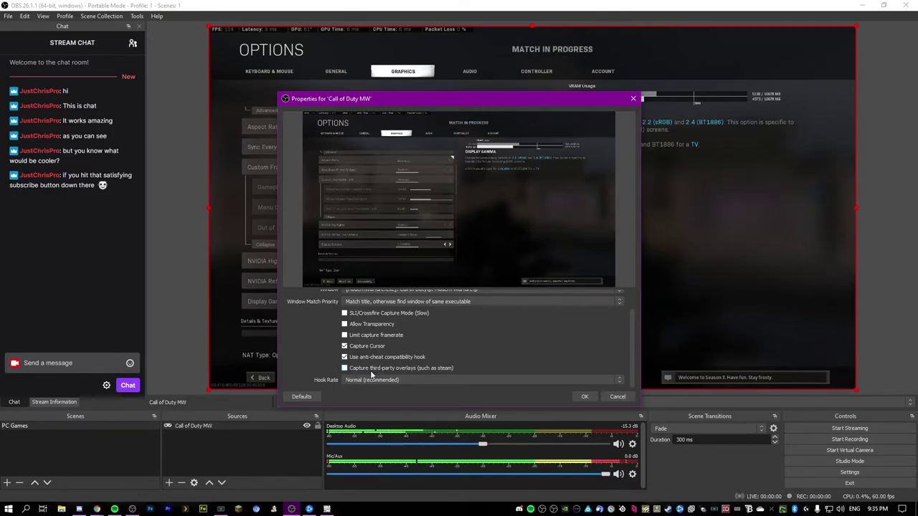
scroll(365, 349, "up", 1)
scroll(364, 350, "down", 1)
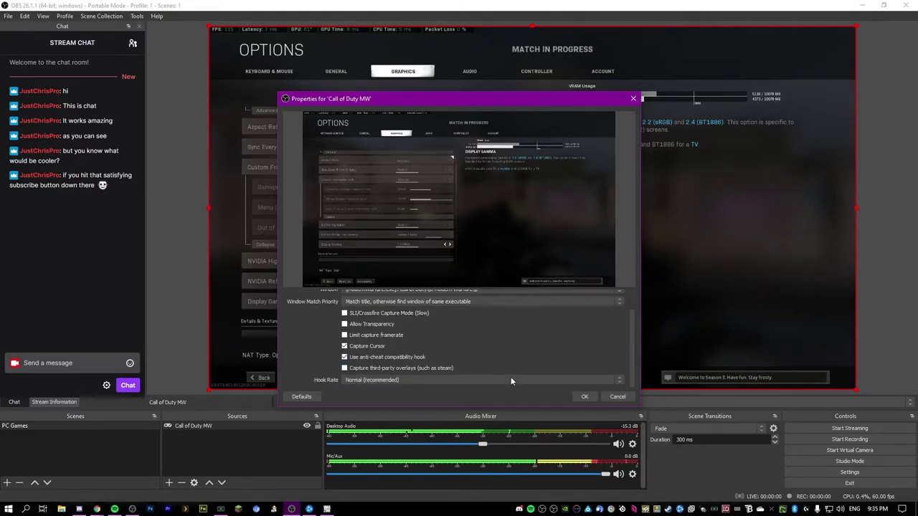
left_click(583, 400)
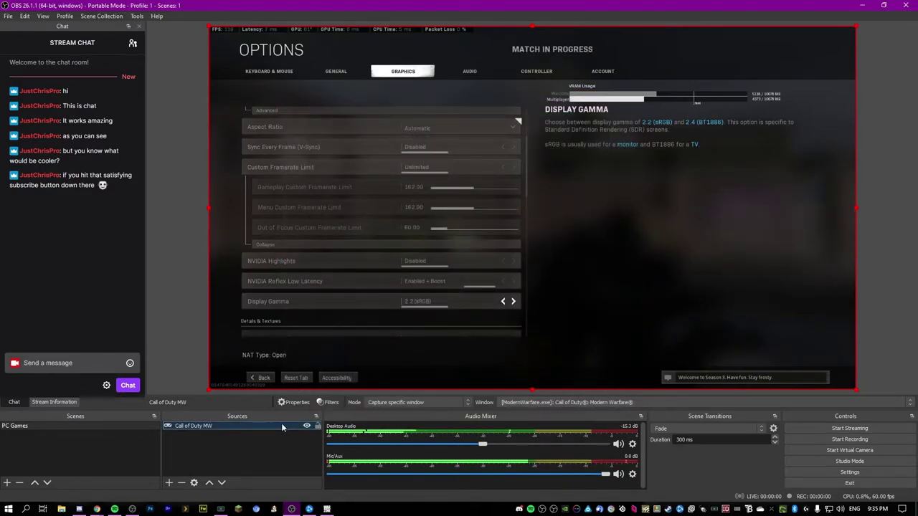
- Restore the OBS window, shift it slightly right, and maximize it again
left_click_drag(485, 4, 481, 68)
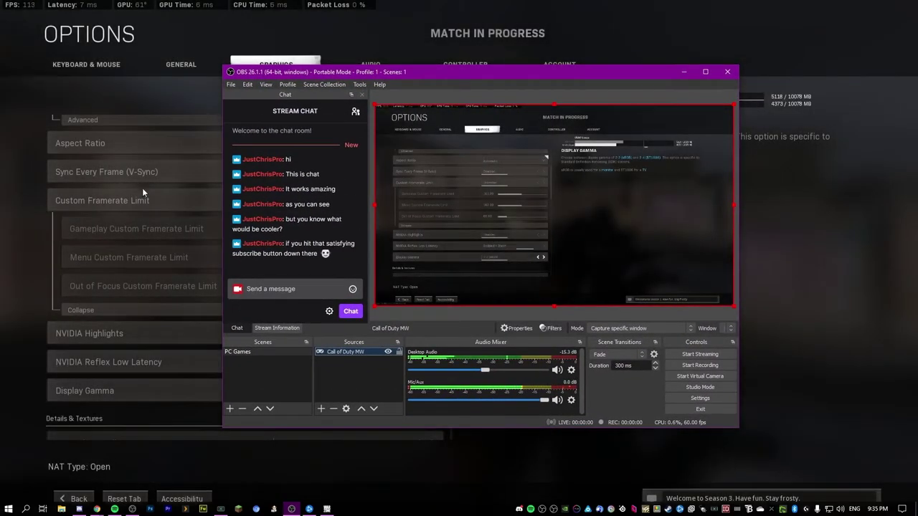
left_click_drag(389, 75, 463, 85)
double_click(462, 85)
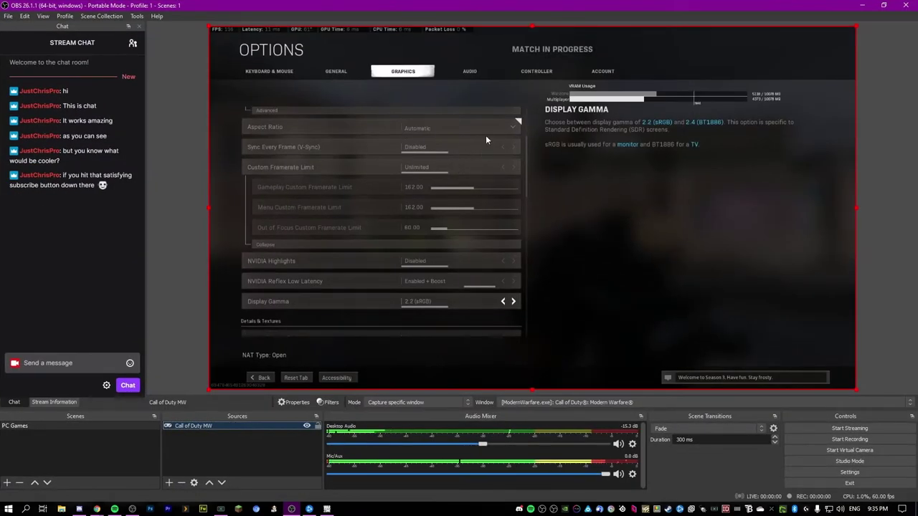
- Deselect the game capture and choose Video Capture Device as a new source
left_click(190, 290)
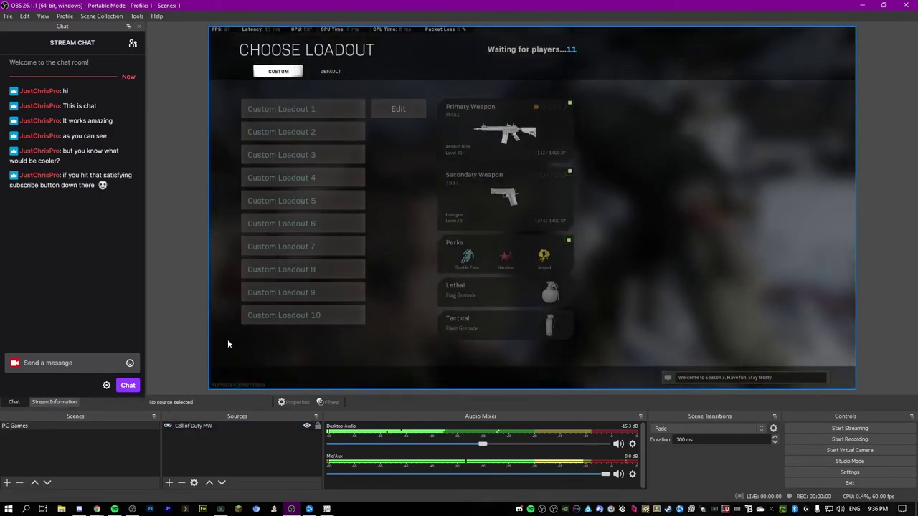
left_click(170, 483)
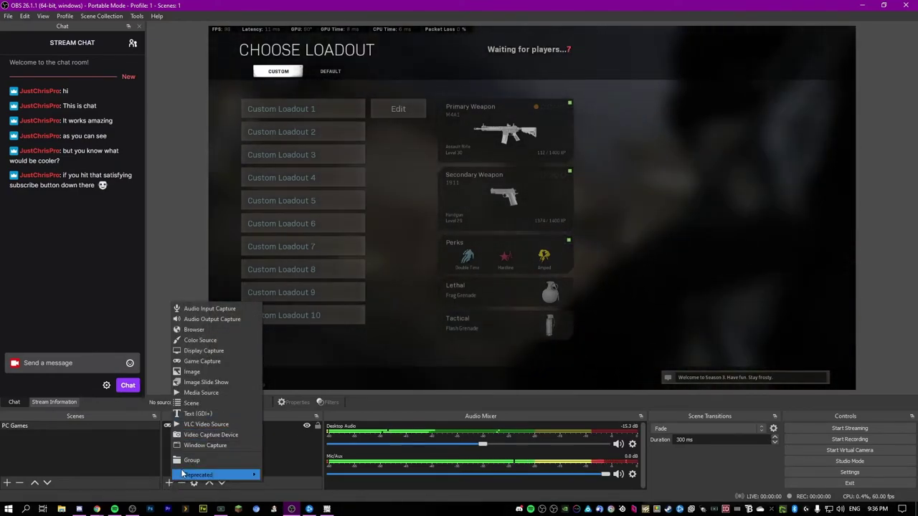
left_click(202, 434)
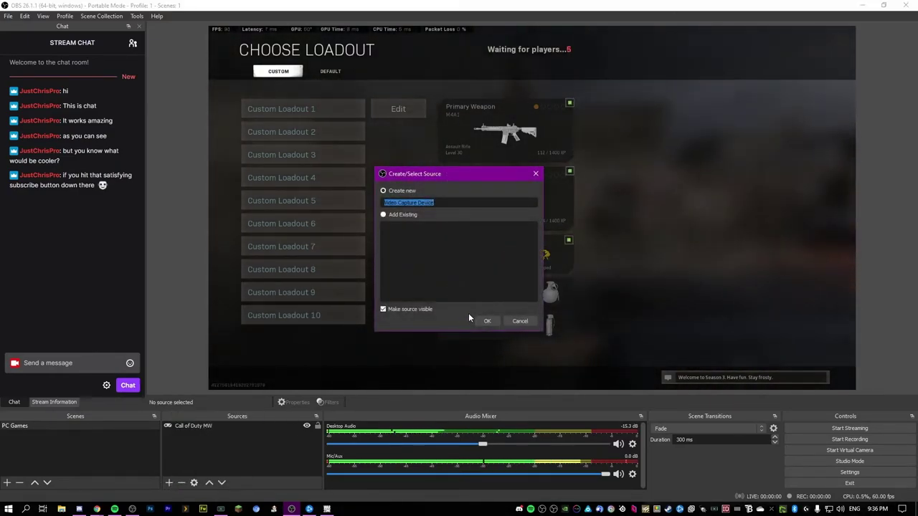
- Create the 'Webcam' source with Custom Resolution/FPS Type at 1920x1080
type("Webcam")
key("Return")
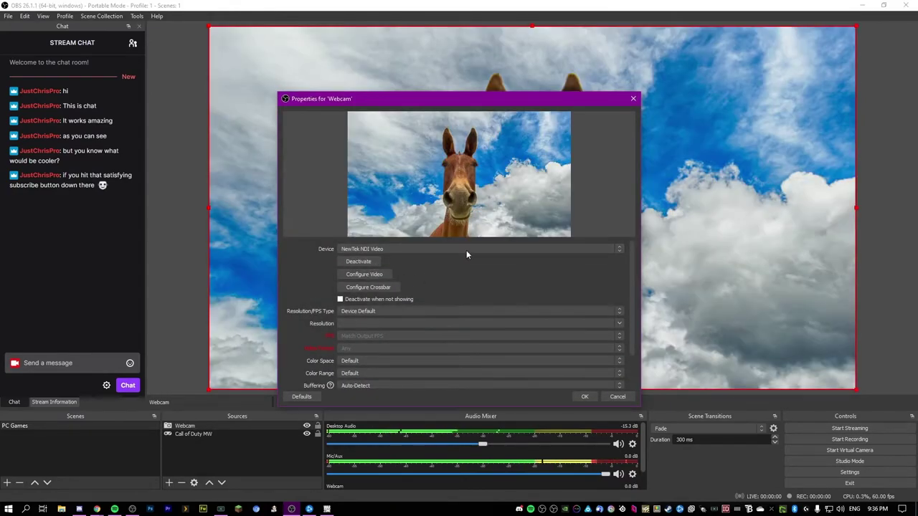
left_click_drag(457, 94, 578, 59)
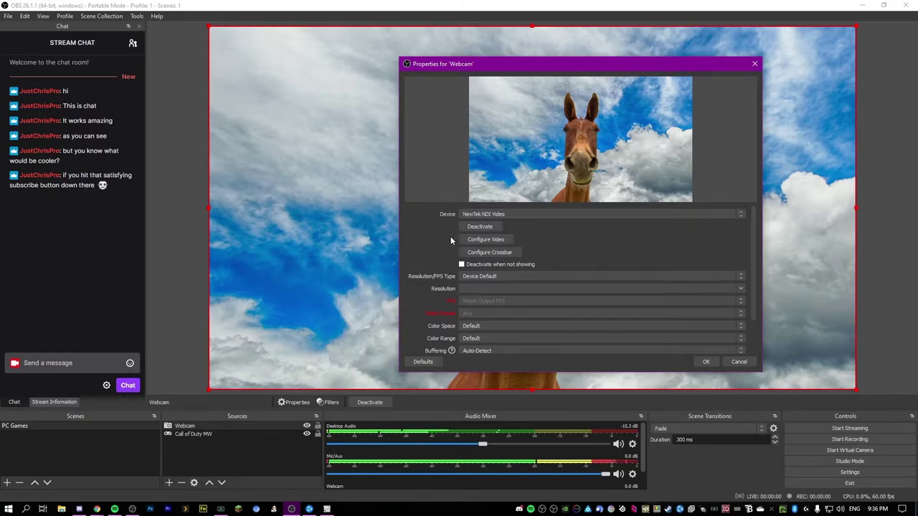
scroll(433, 277, "down", 2)
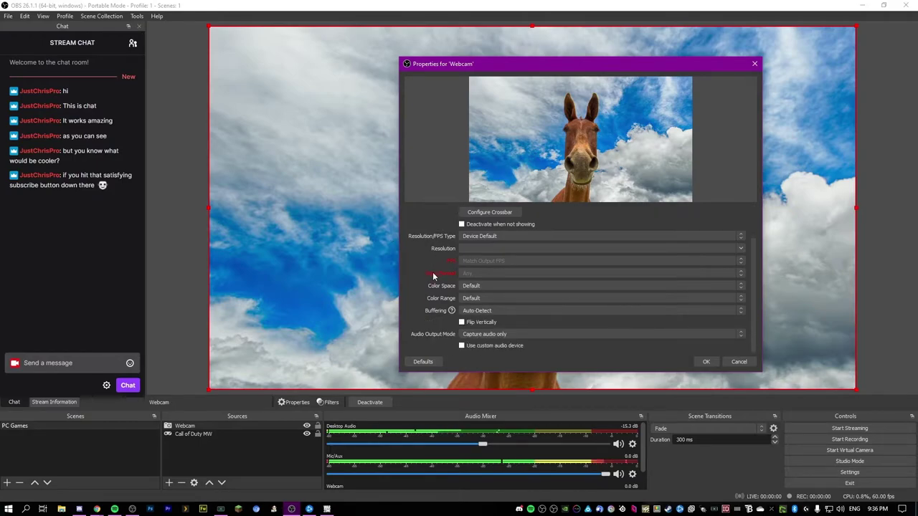
left_click(740, 237)
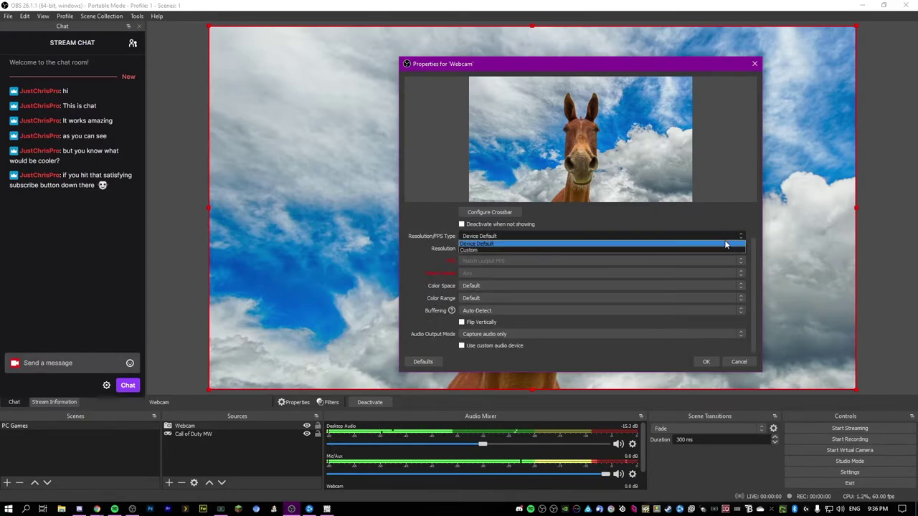
left_click(741, 249)
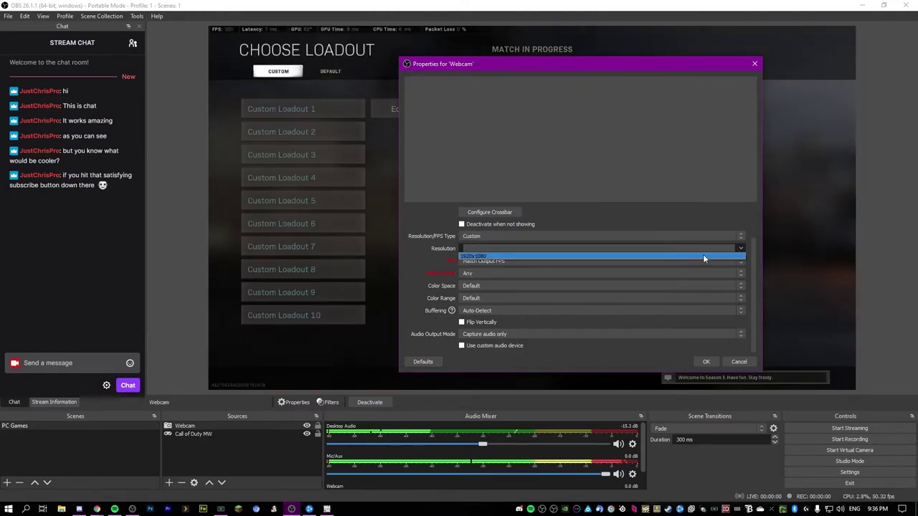
left_click(702, 255)
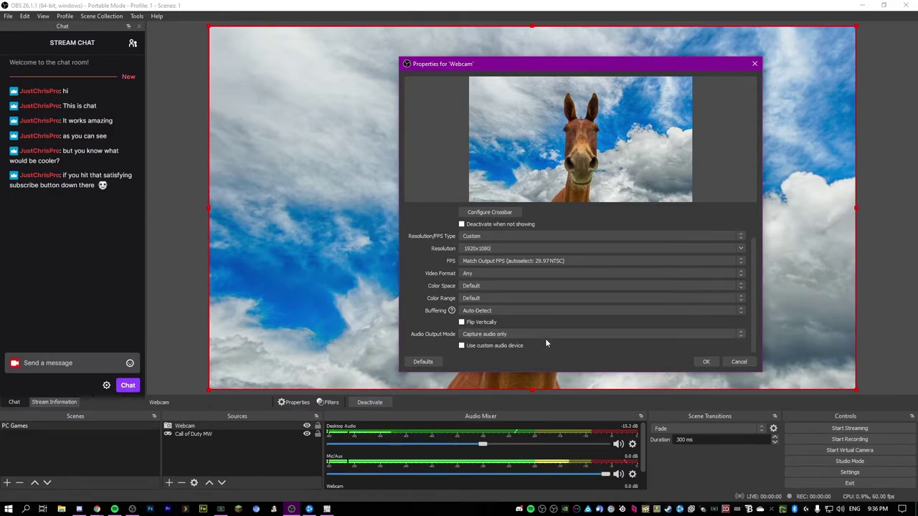
left_click(707, 362)
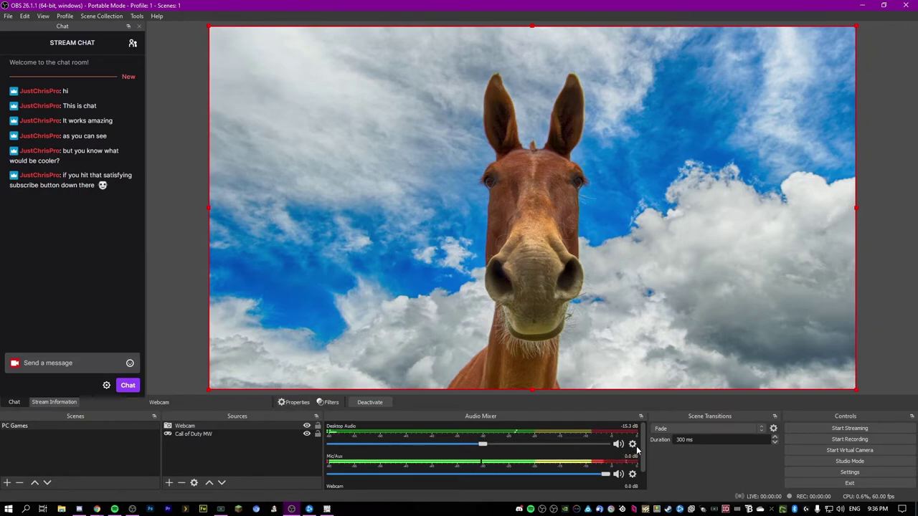
- Mute the Webcam audio and turn its mixer volume down to -inf dB
left_click_drag(643, 445, 643, 471)
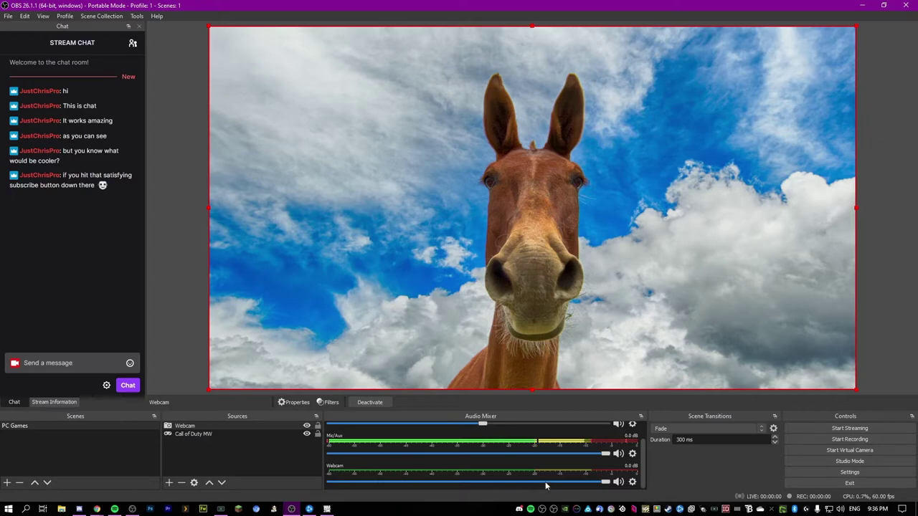
left_click(617, 482)
left_click_drag(566, 486, 347, 478)
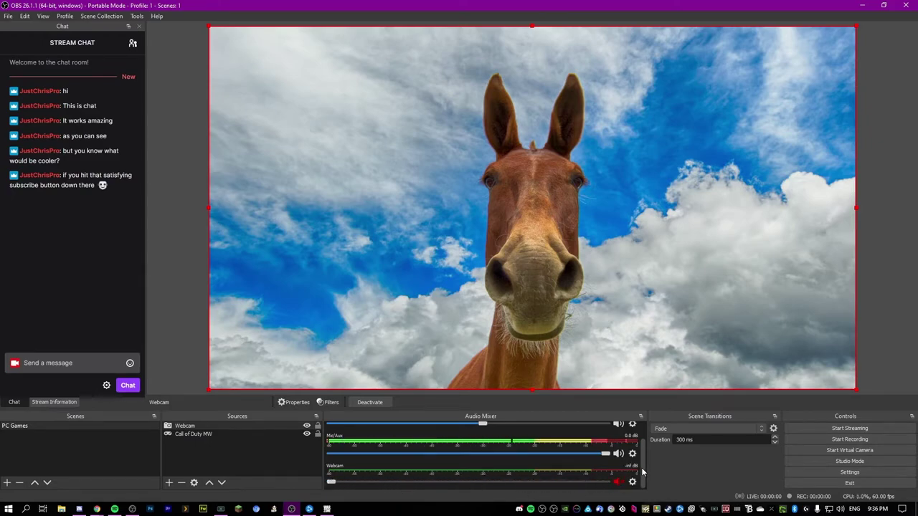
- Select the Call of Duty MW source, then reselect the Webcam source
left_click_drag(643, 472, 648, 429)
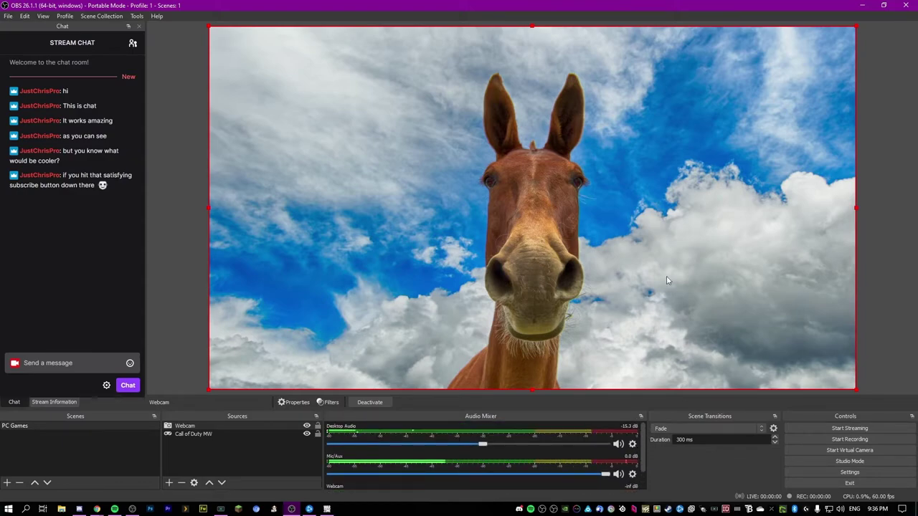
left_click(620, 237)
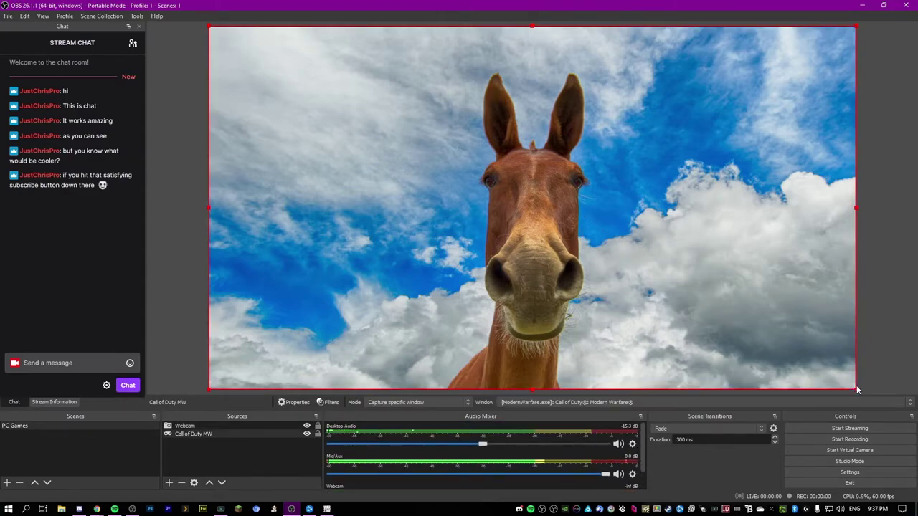
left_click(194, 427)
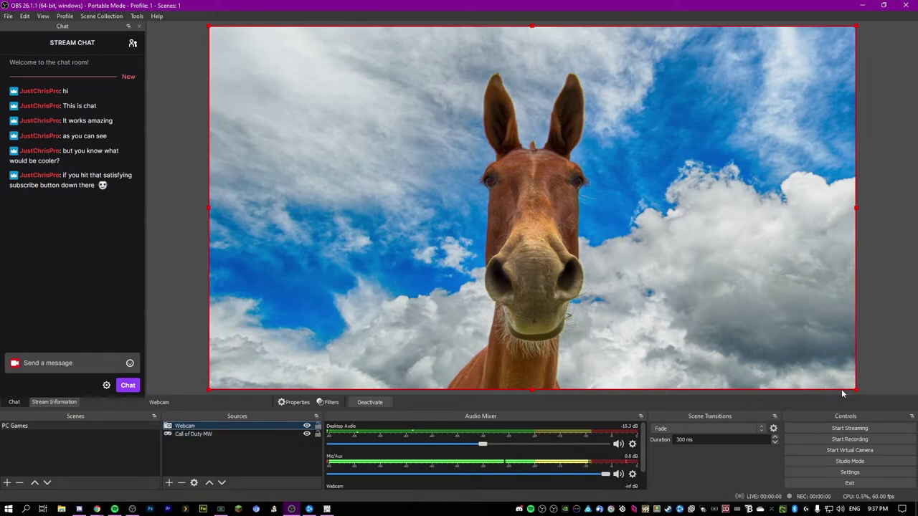
- Shrink the webcam into the top-right corner over the Call of Duty capture, then switch to Streamlabs
left_click_drag(858, 391, 295, 224)
left_click(157, 258)
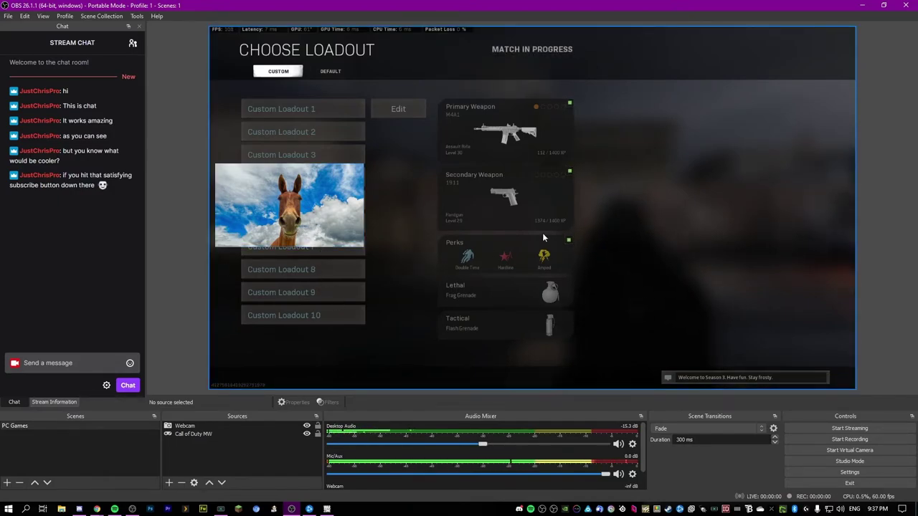
left_click_drag(309, 208, 790, 92)
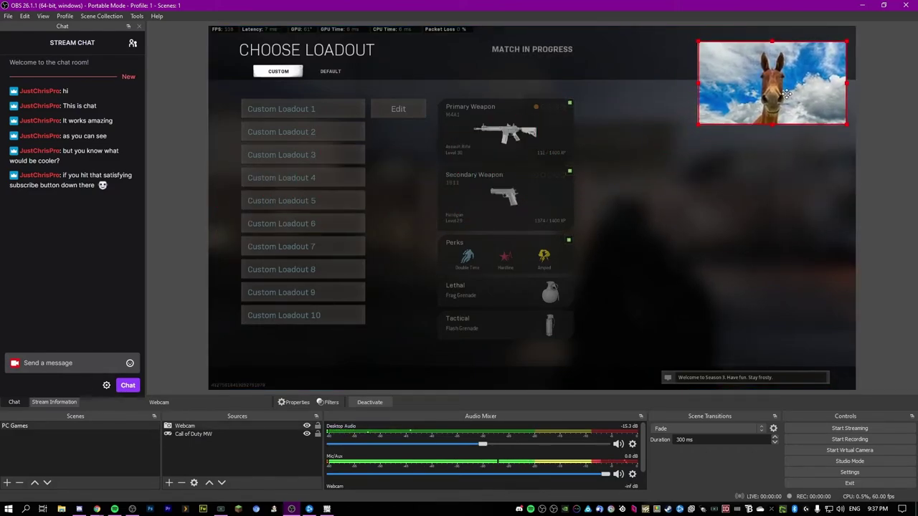
left_click_drag(702, 124, 728, 119)
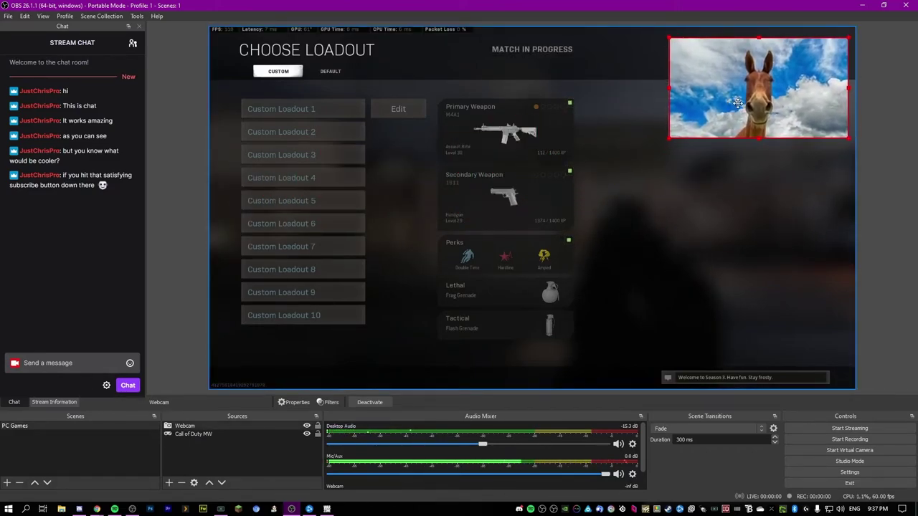
left_click(890, 239)
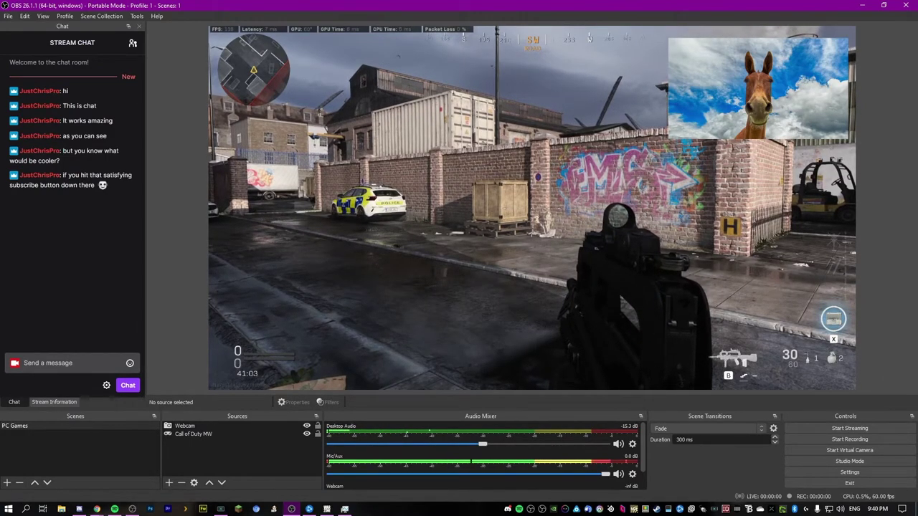
key("alt+Tab")
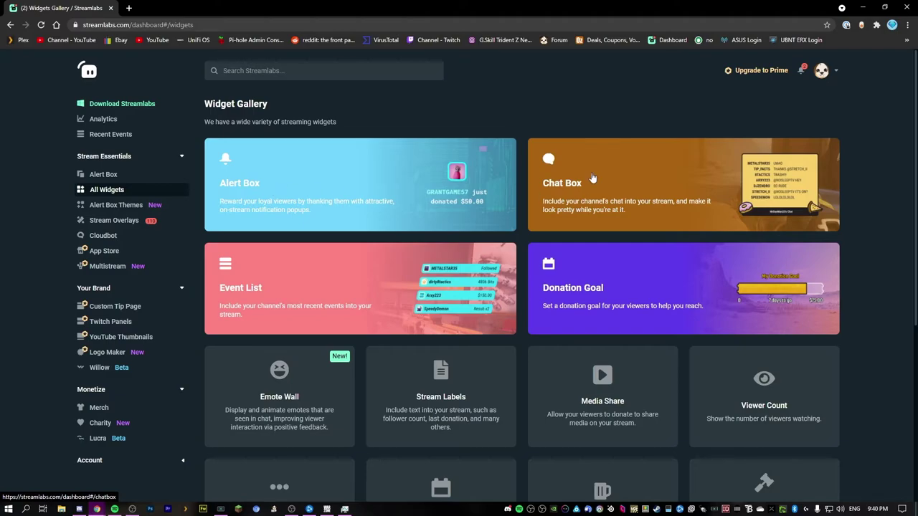
- Copy the Alert Box Widget URL from Streamlabs and return to OBS
scroll(584, 193, "down", 3)
scroll(573, 205, "up", 3)
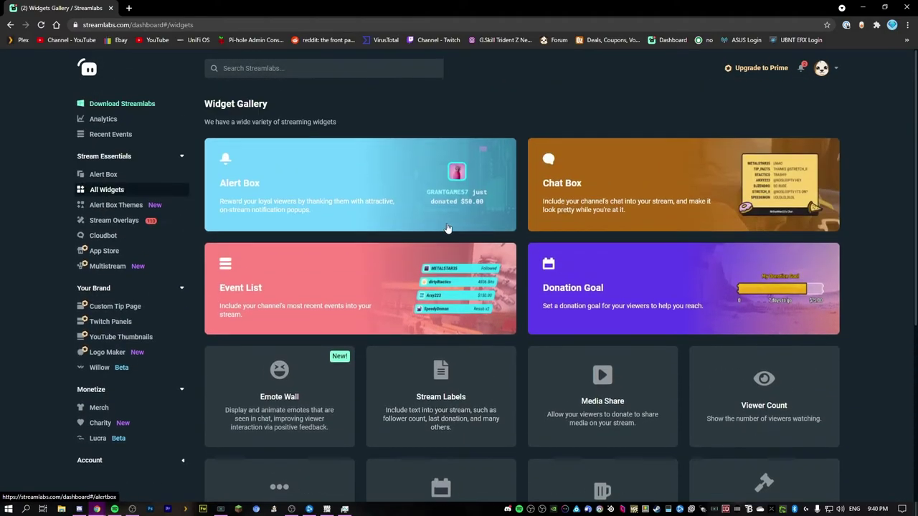
left_click(305, 189)
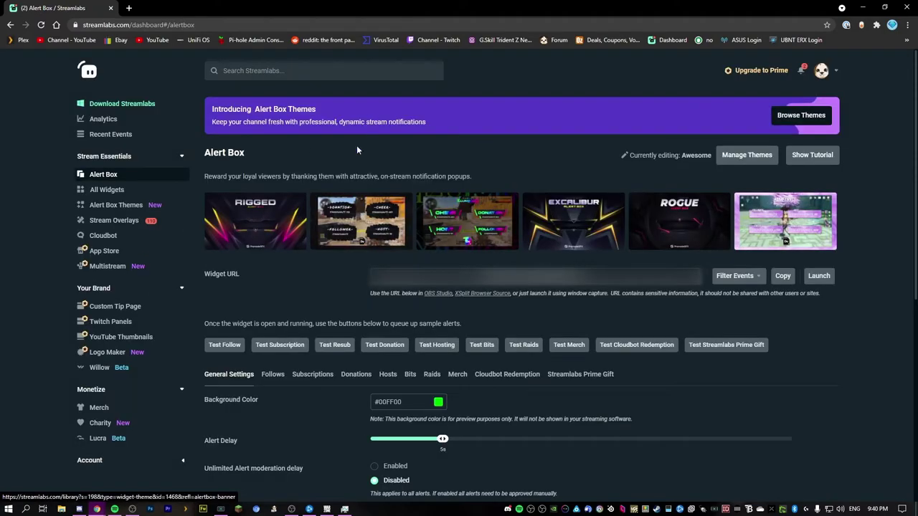
scroll(298, 269, "down", 3)
scroll(299, 277, "down", 3)
scroll(298, 286, "up", 5)
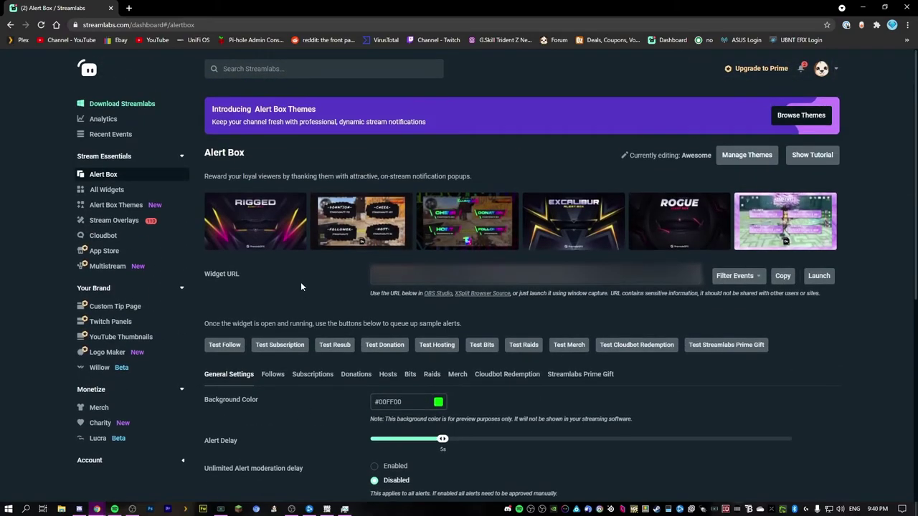
left_click(783, 277)
left_click(292, 509)
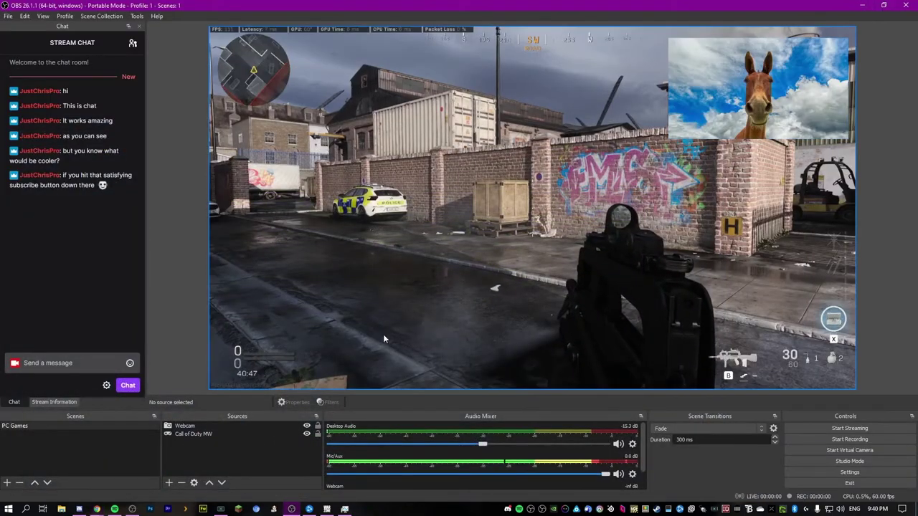
- Add a new Browser source named 'Alerts'
left_click(169, 483)
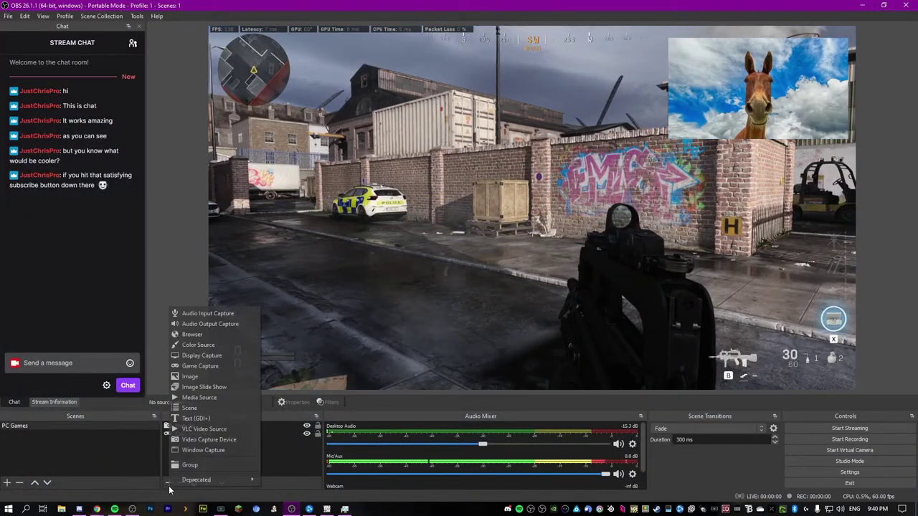
left_click(192, 334)
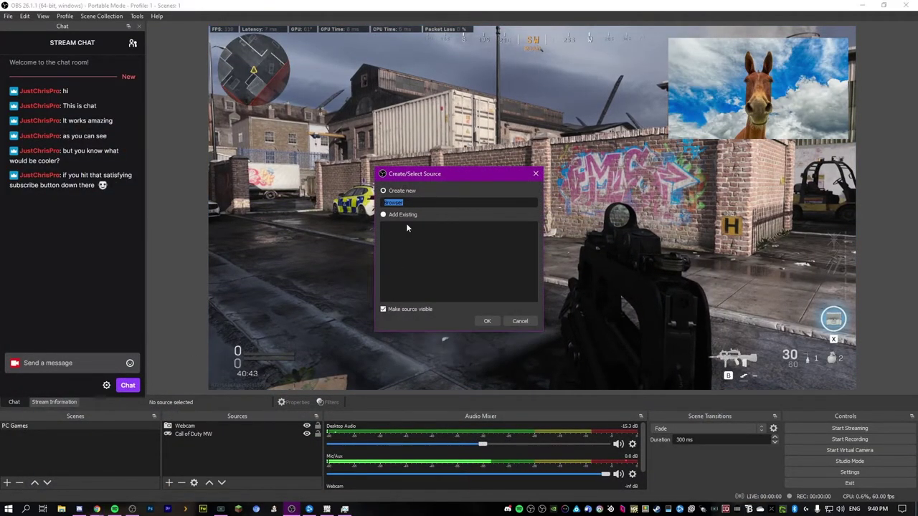
type("Alert")
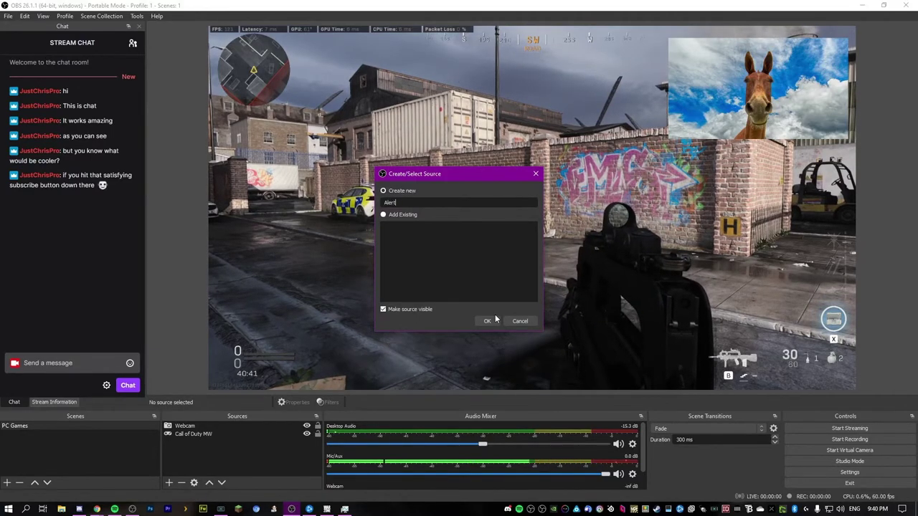
type("s")
left_click(494, 321)
- Replace the default URL with the copied Alert Box widget URL and confirm
double_click(371, 296)
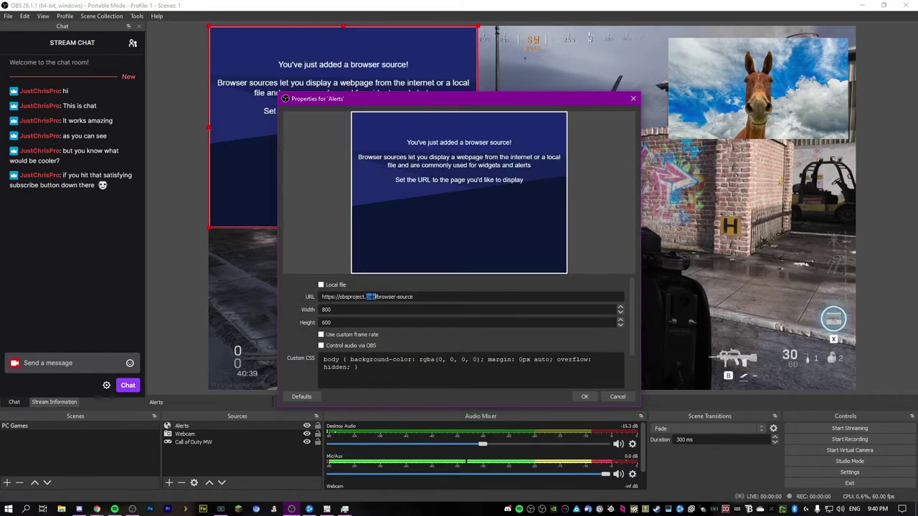
key("ctrl+a")
right_click(363, 297)
left_click(392, 347)
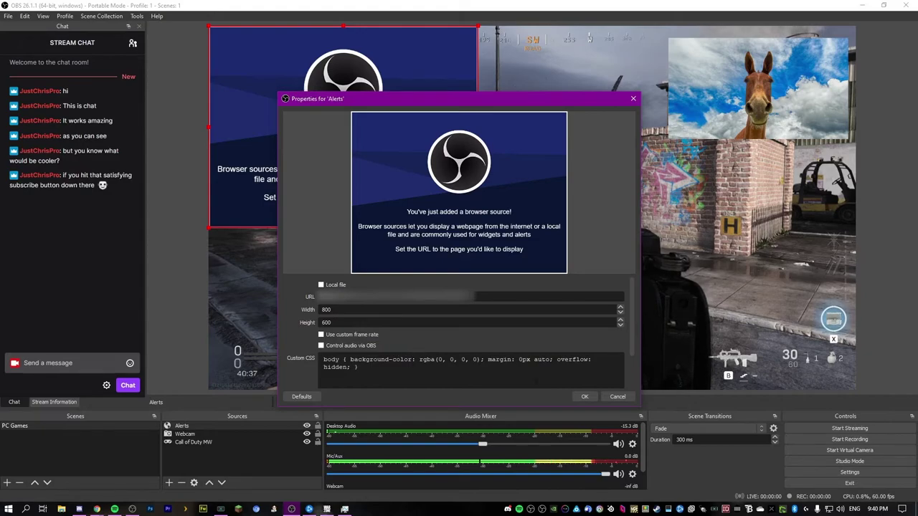
left_click(585, 396)
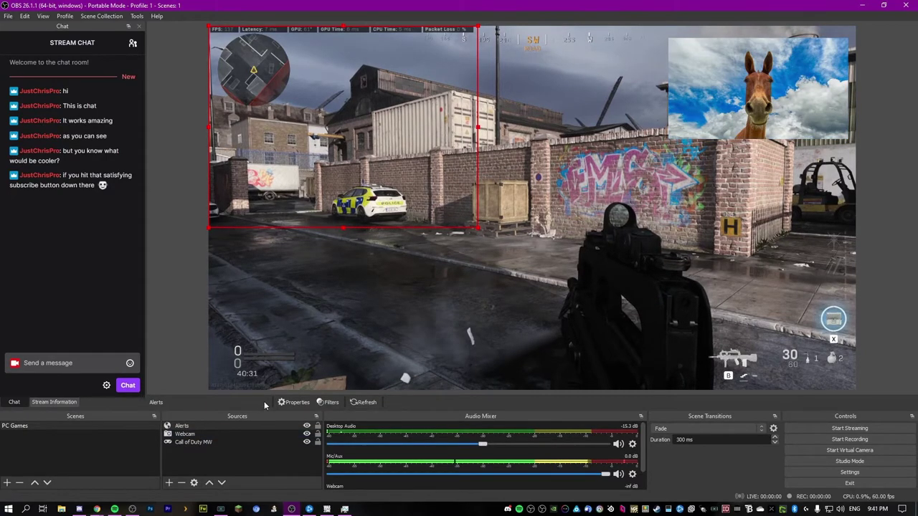
- Move the Alerts box to the centre of the game capture and send a Streamlabs test follow alert
left_click_drag(319, 150, 492, 177)
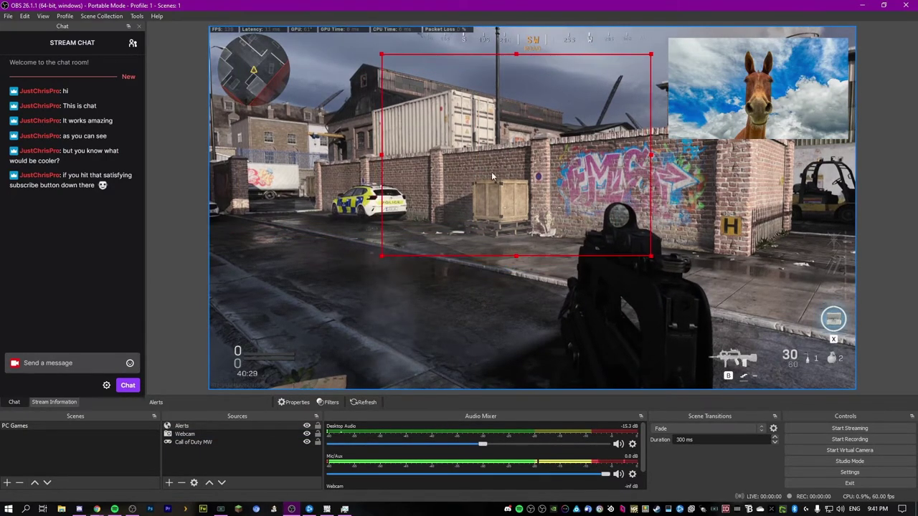
key("alt+Tab")
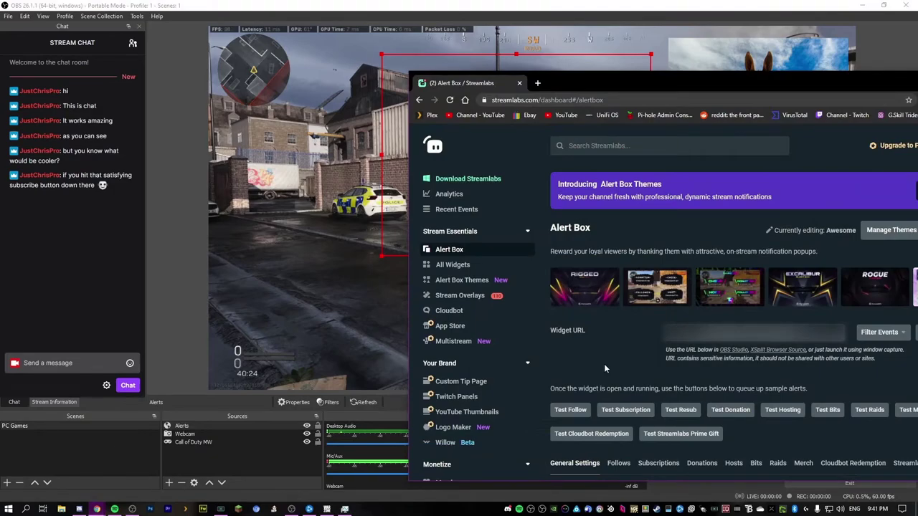
left_click(570, 410)
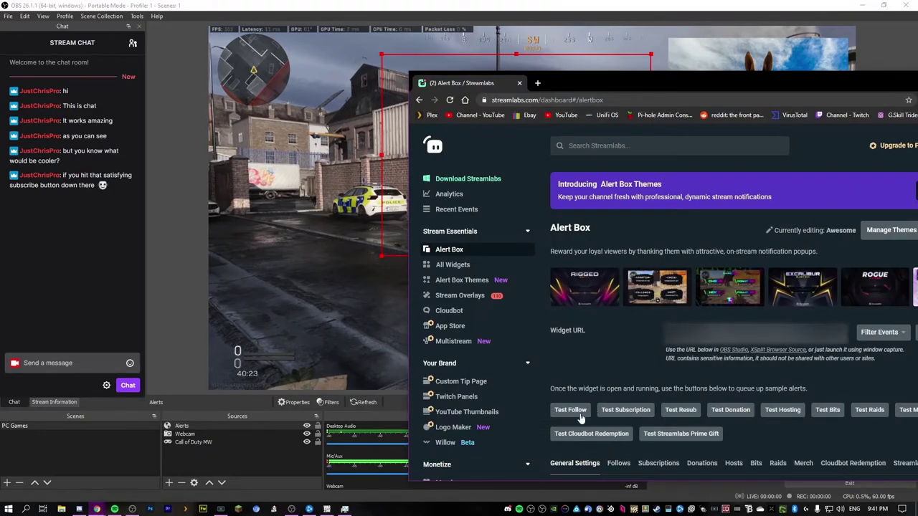
- Move the browser aside and deselect all sources in the OBS preview
left_click_drag(620, 76, 917, 88)
key("alt+Tab")
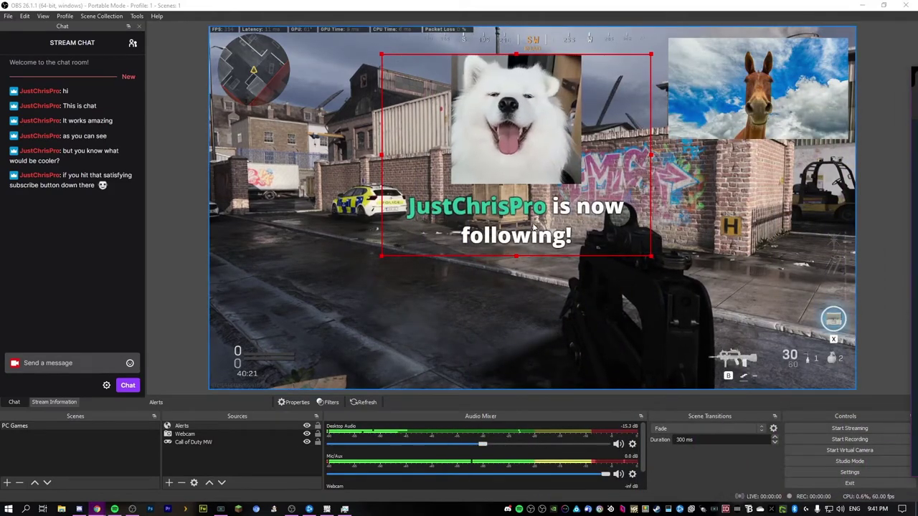
left_click(609, 350)
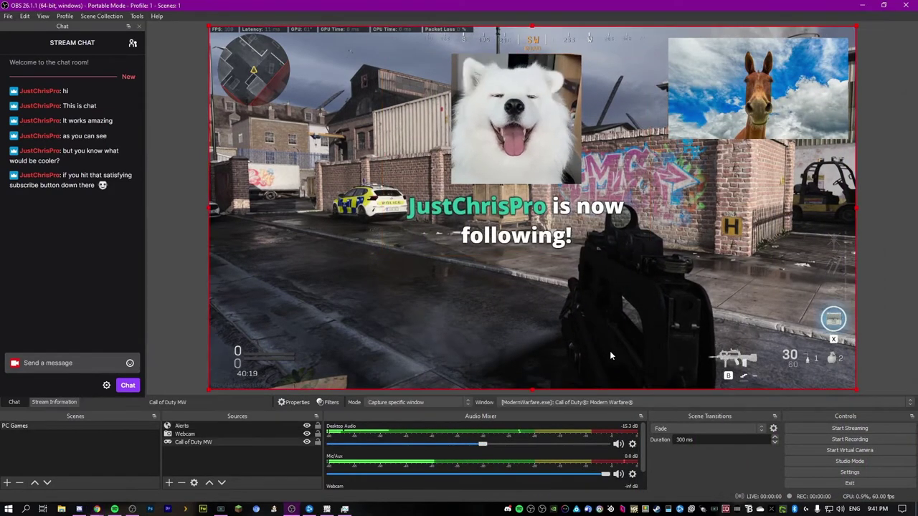
left_click(882, 283)
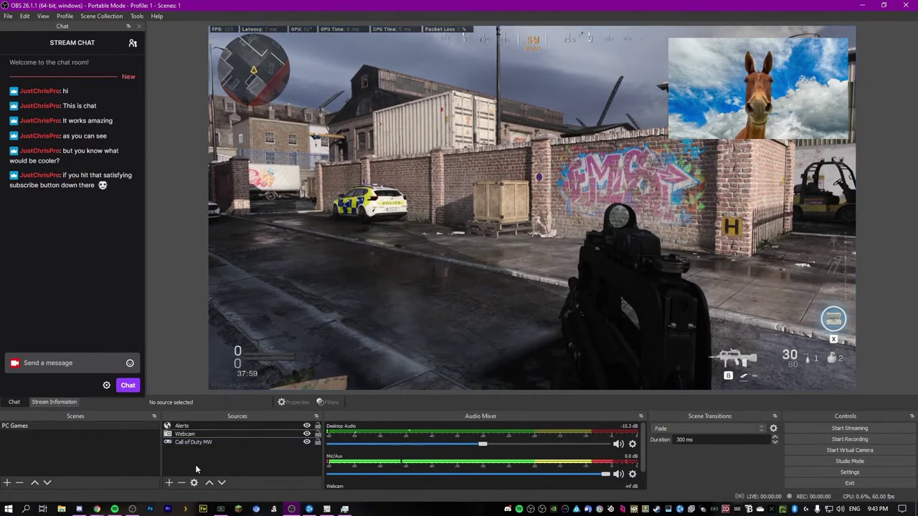
- Add a second Game Capture source, try 'Capture foreground window with hotkey' mode, then cancel
left_click(169, 483)
left_click(204, 360)
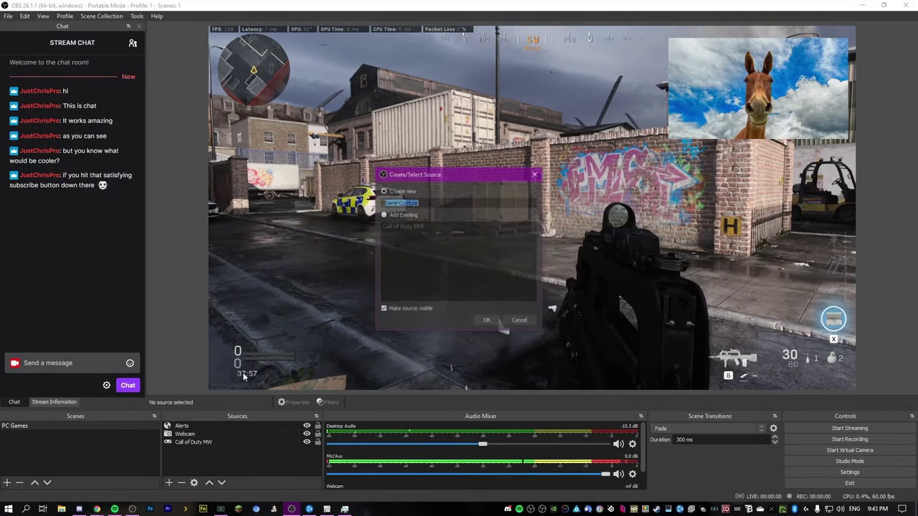
left_click(431, 312)
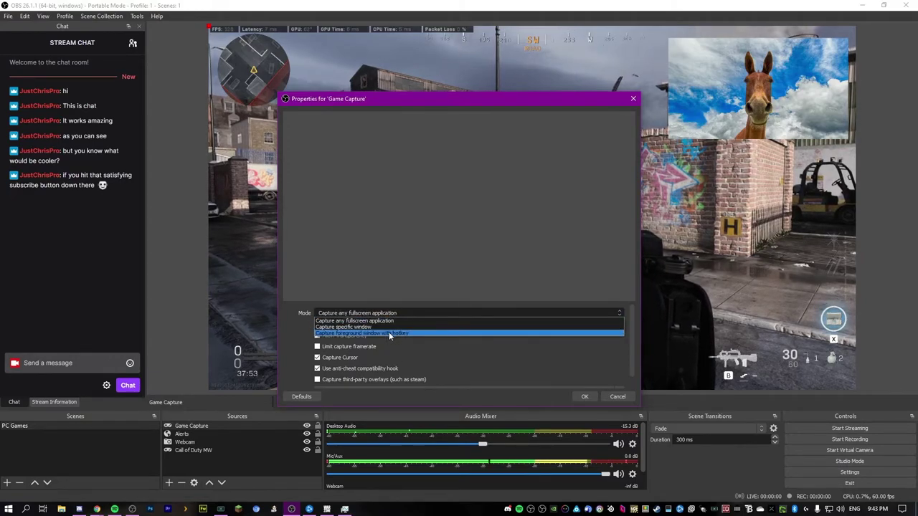
left_click(394, 334)
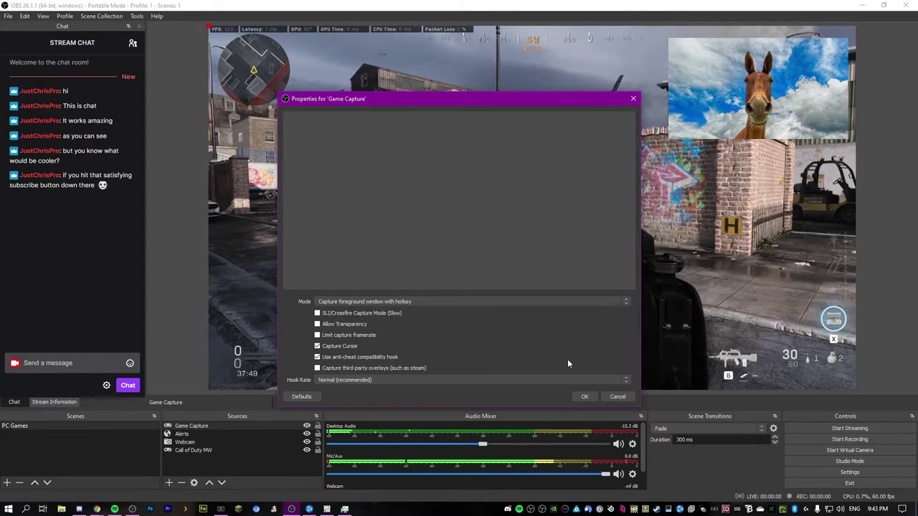
left_click(626, 399)
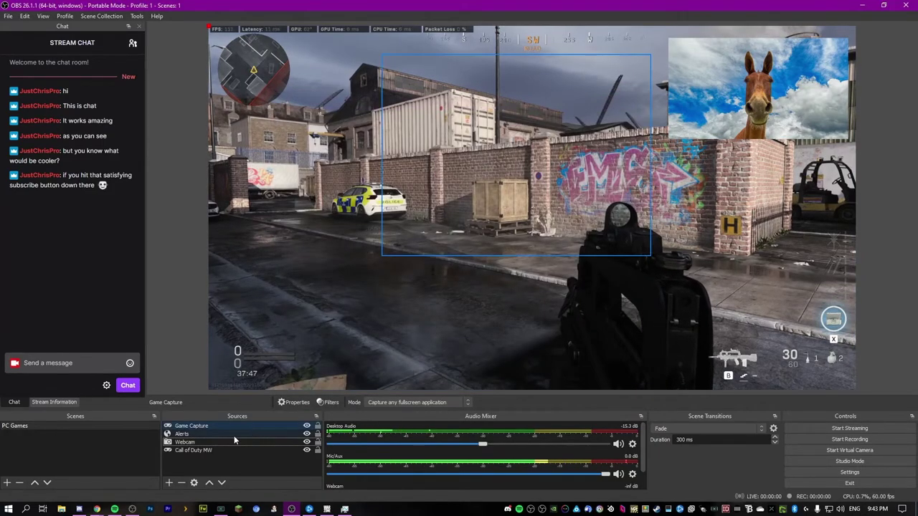